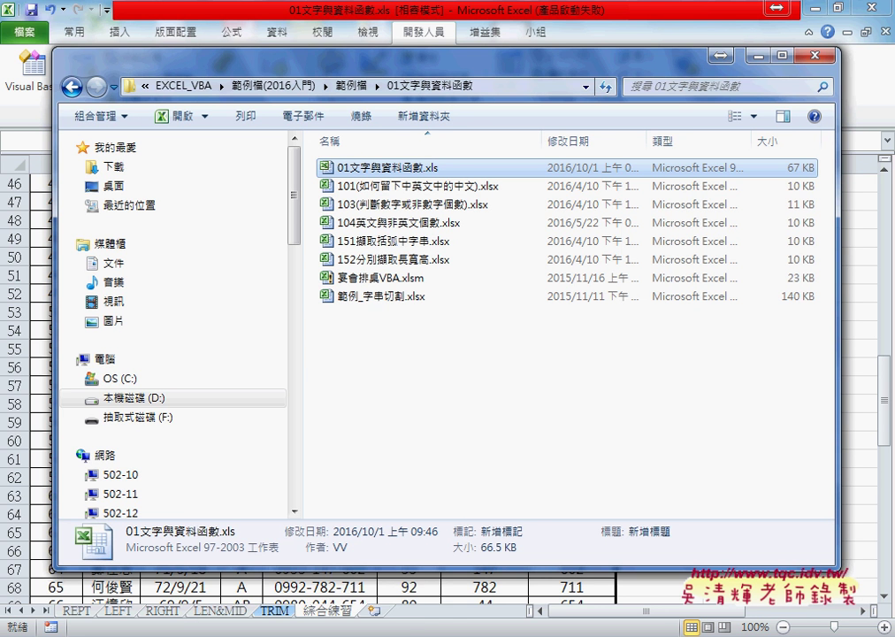
Step: Look over the course code document in the browser, then minimize the browser
click(311, 605)
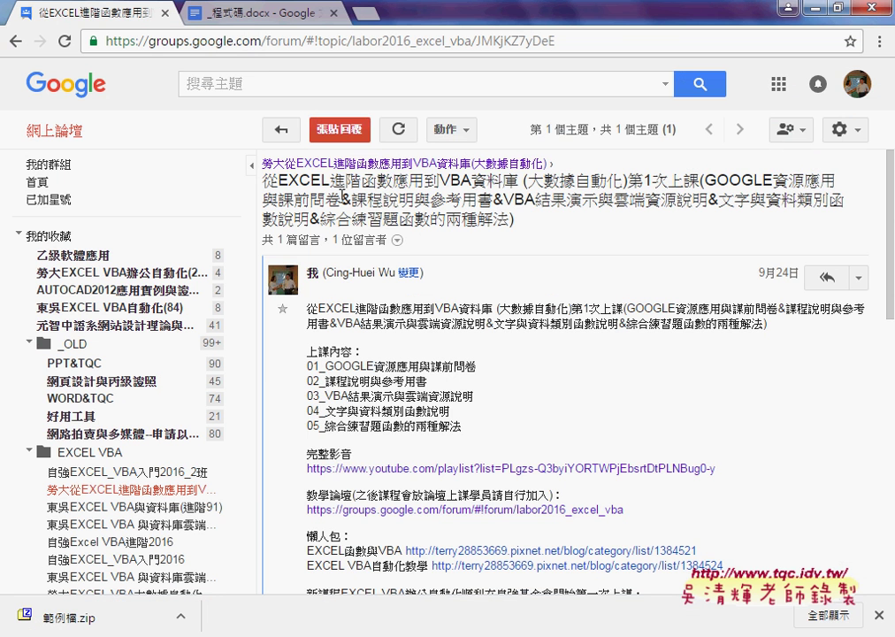
click(222, 14)
scroll(442, 301, up, 5)
scroll(482, 306, up, 5)
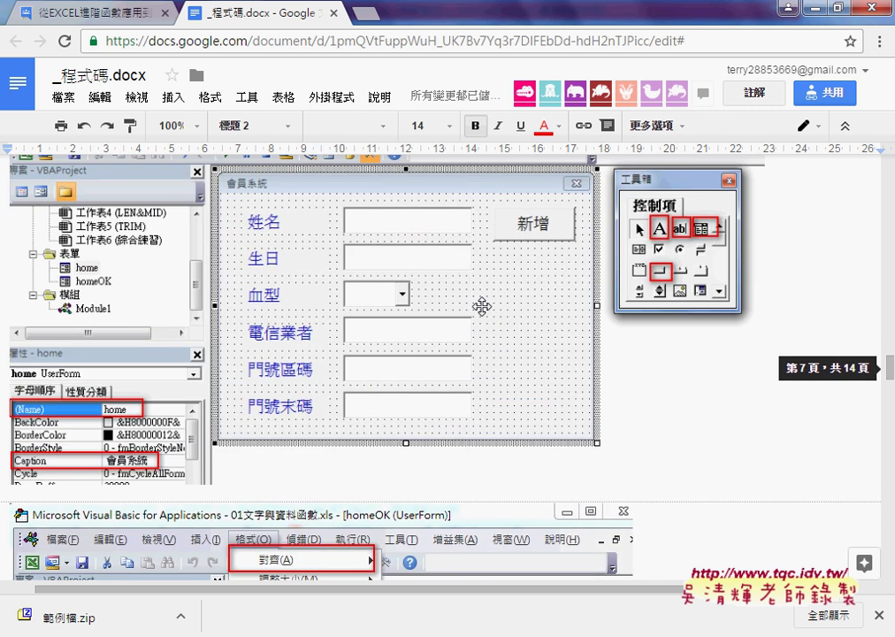
scroll(481, 306, up, 2)
scroll(482, 306, up, 3)
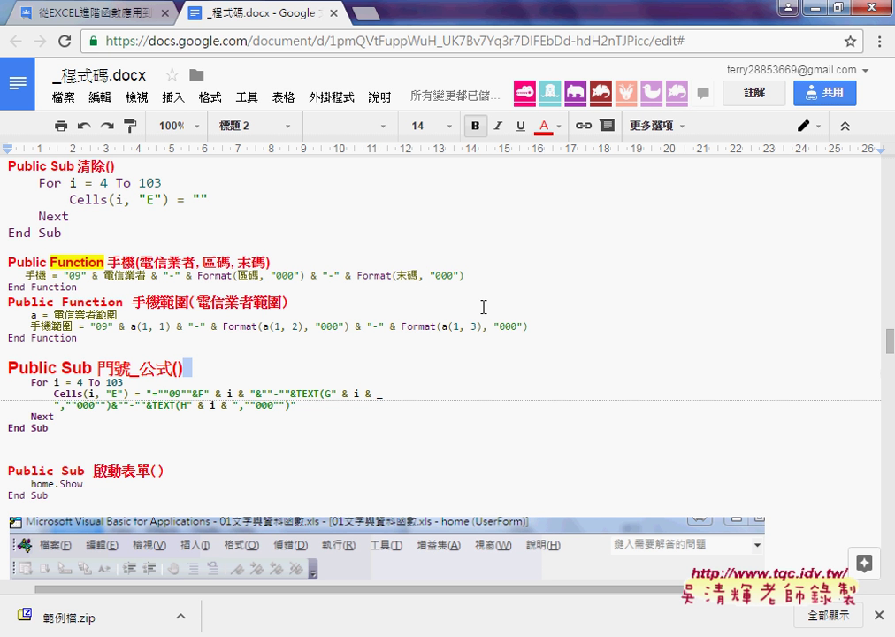
click(816, 11)
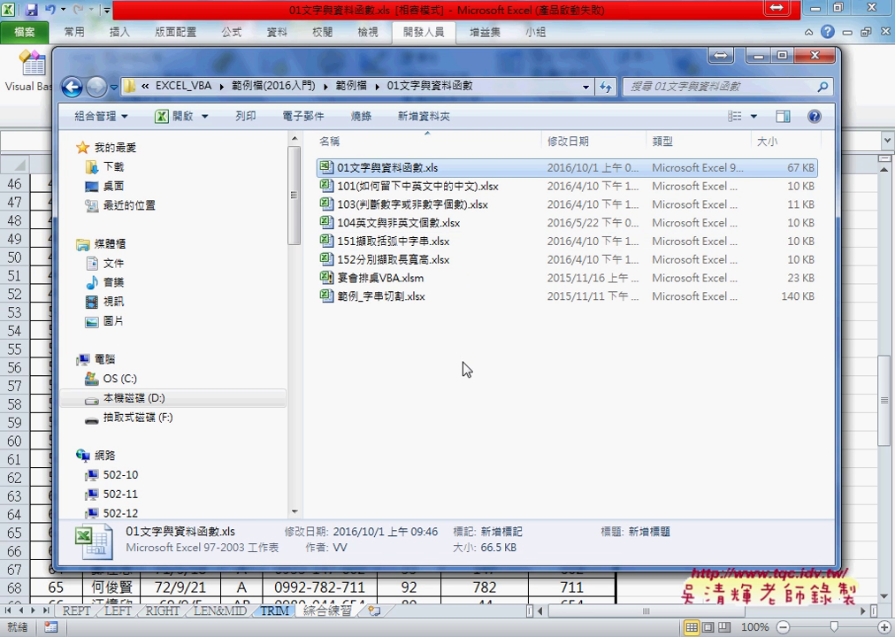
Step: Widen the Explorer file list, go into 01文字與資料函數, and open 151擷取括弧中字串.xlsx
drag(301, 177, 218, 178)
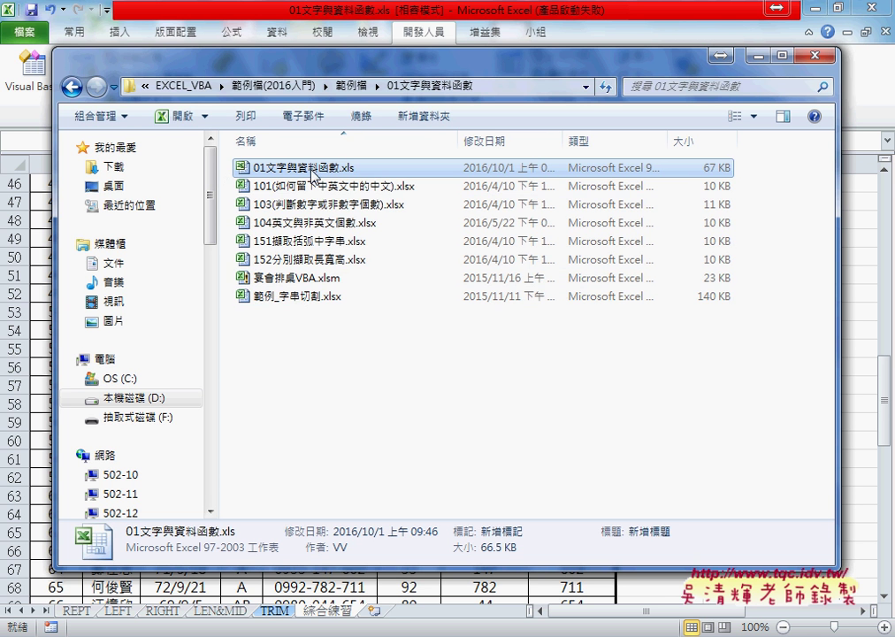
click(351, 85)
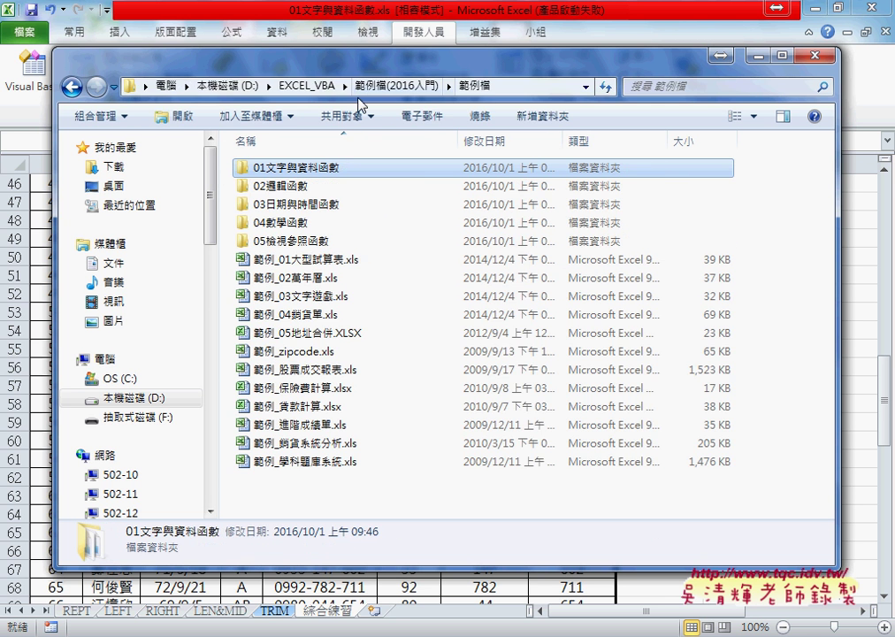
double_click(325, 168)
click(327, 170)
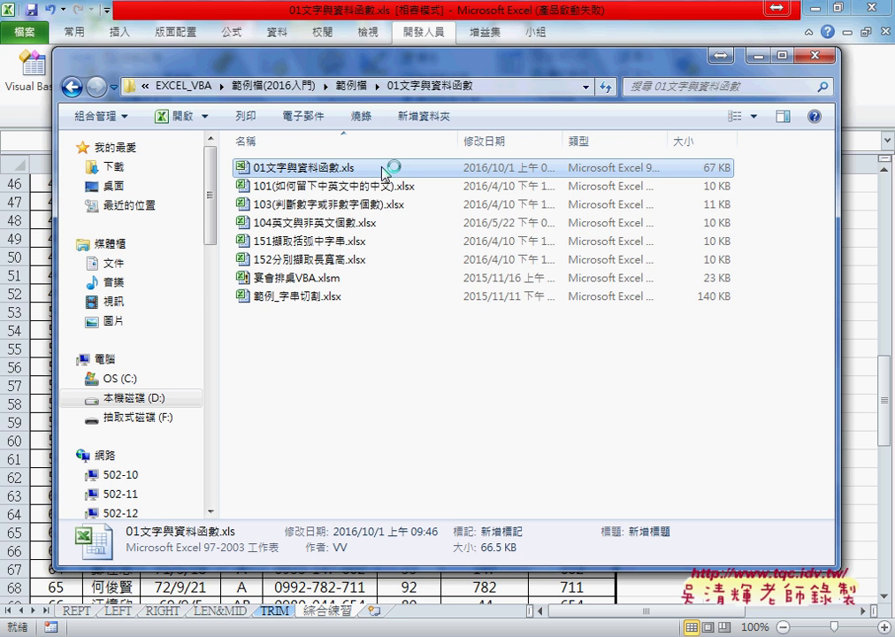
drag(336, 340, 355, 181)
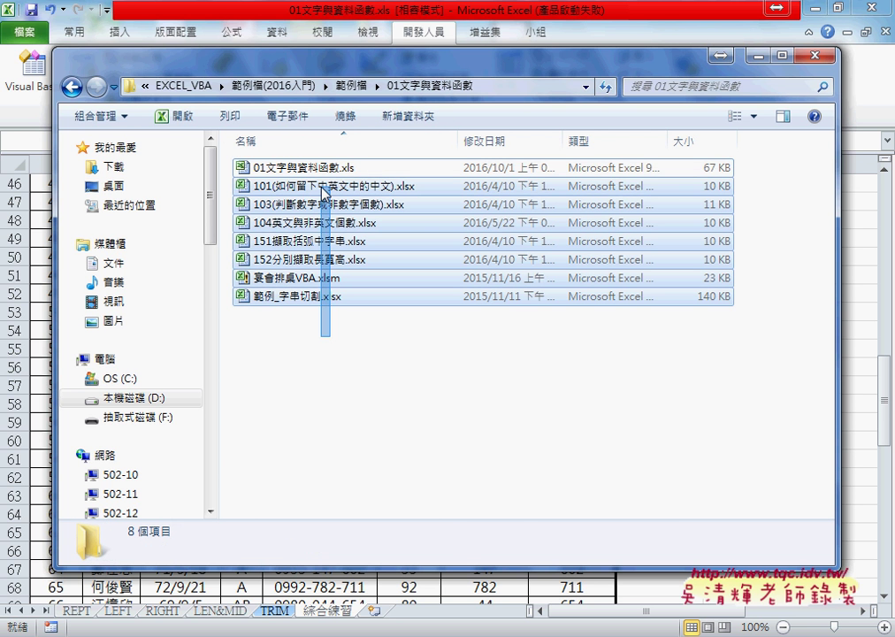
click(316, 361)
click(303, 242)
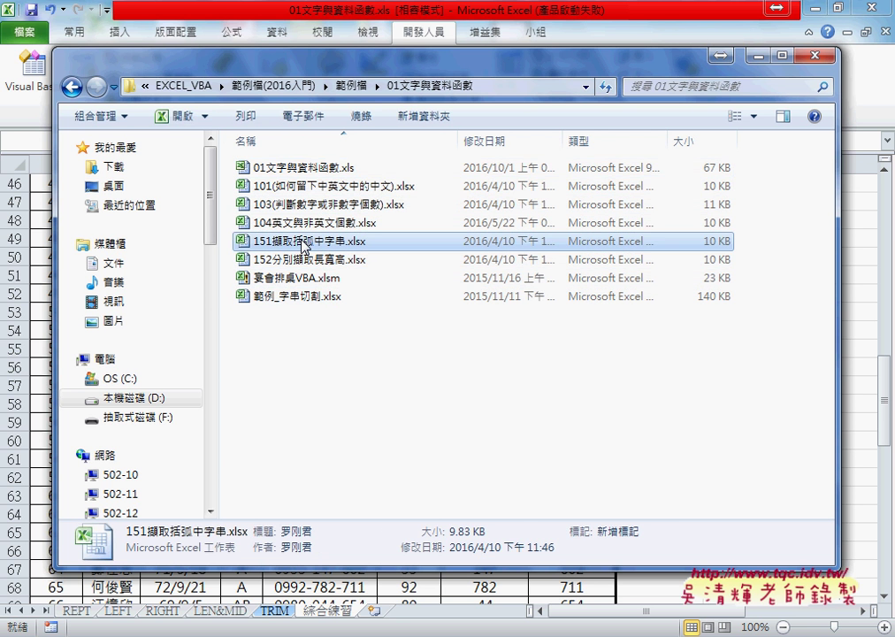
mouse_move(274, 248)
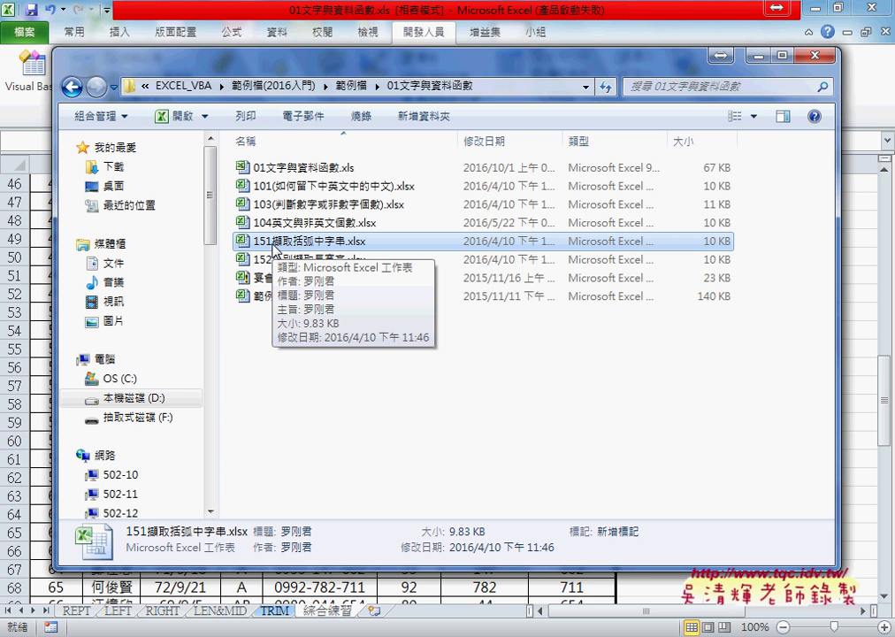
double_click(352, 239)
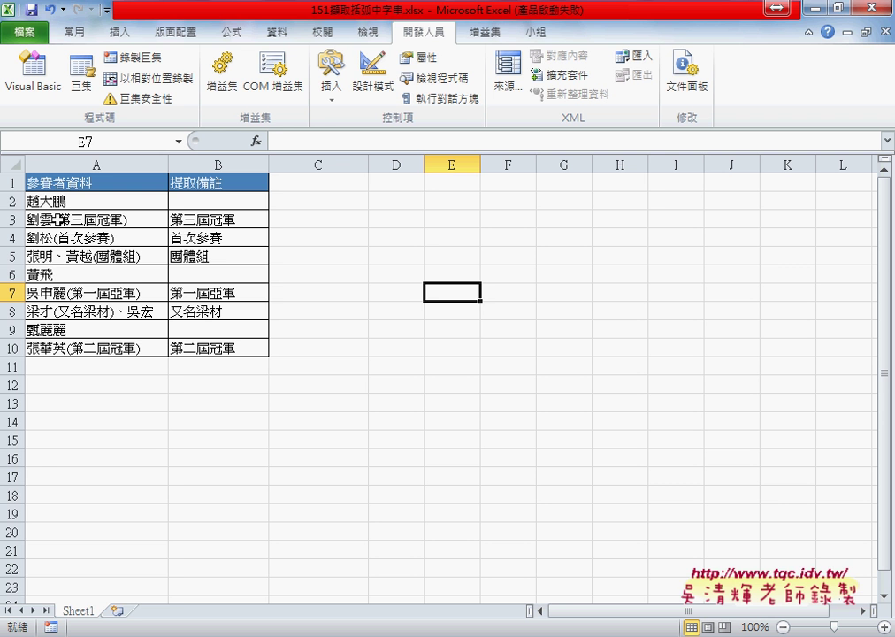
Step: Review the participant entries in A2–A4, then show B2's IFERROR/MID/FIND extraction formula
click(59, 201)
click(100, 164)
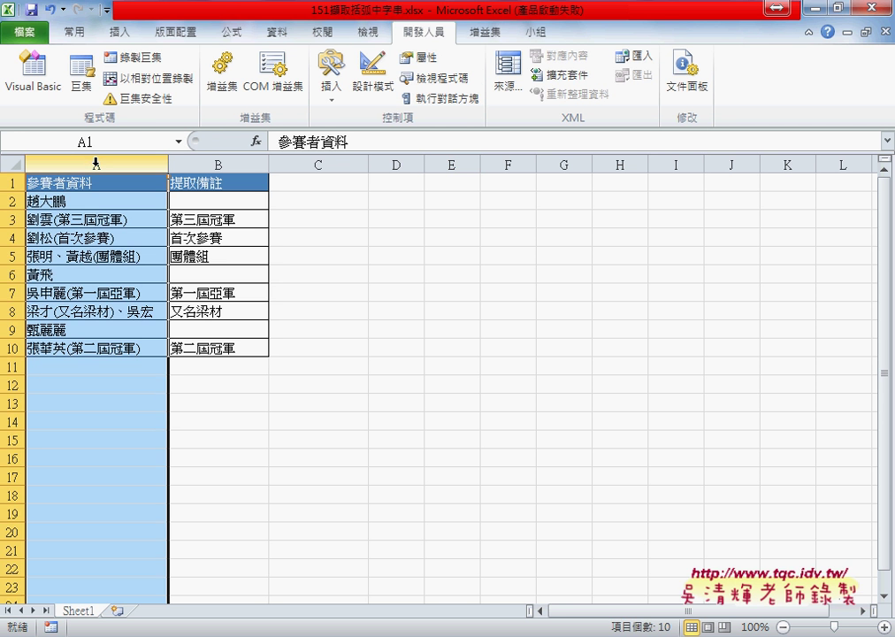
click(100, 201)
click(80, 220)
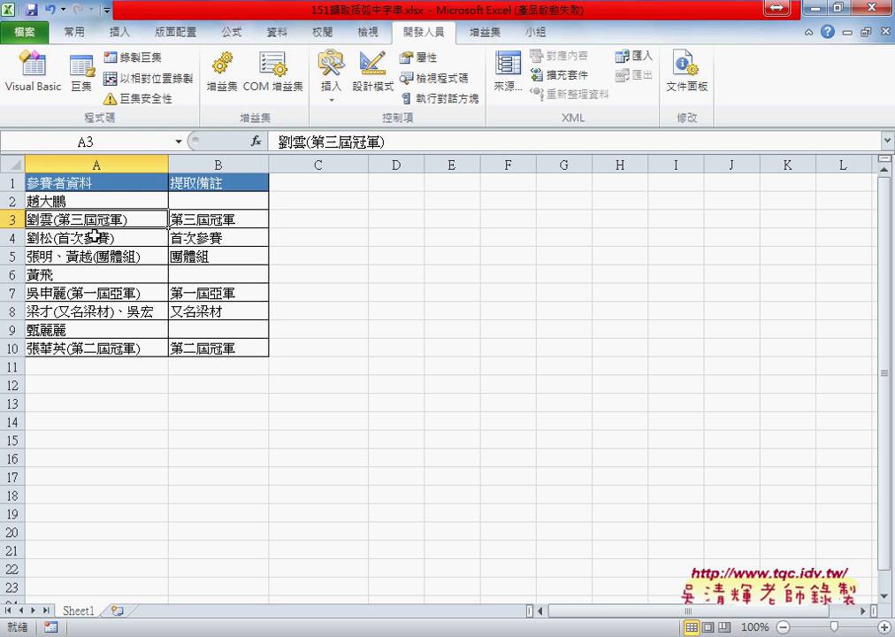
click(92, 235)
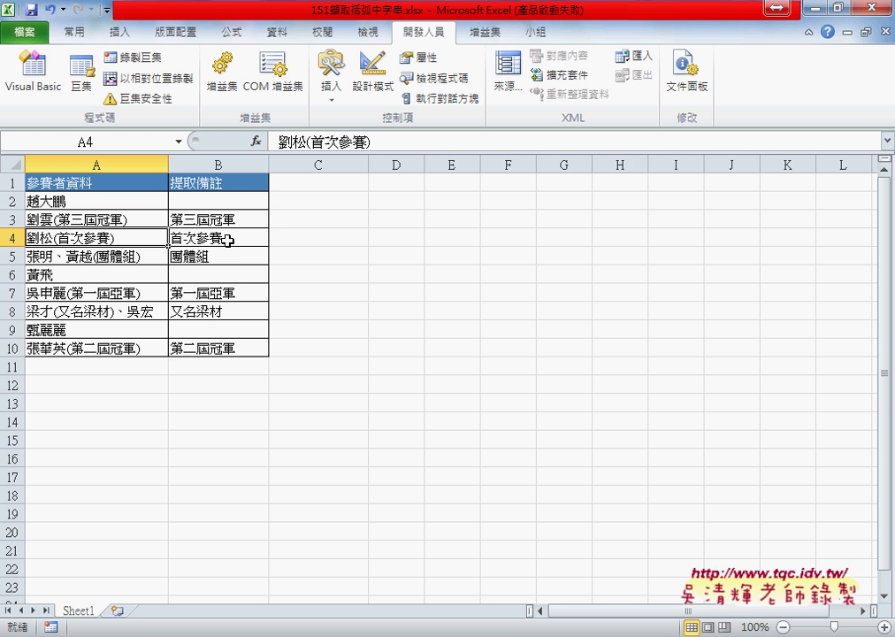
click(73, 204)
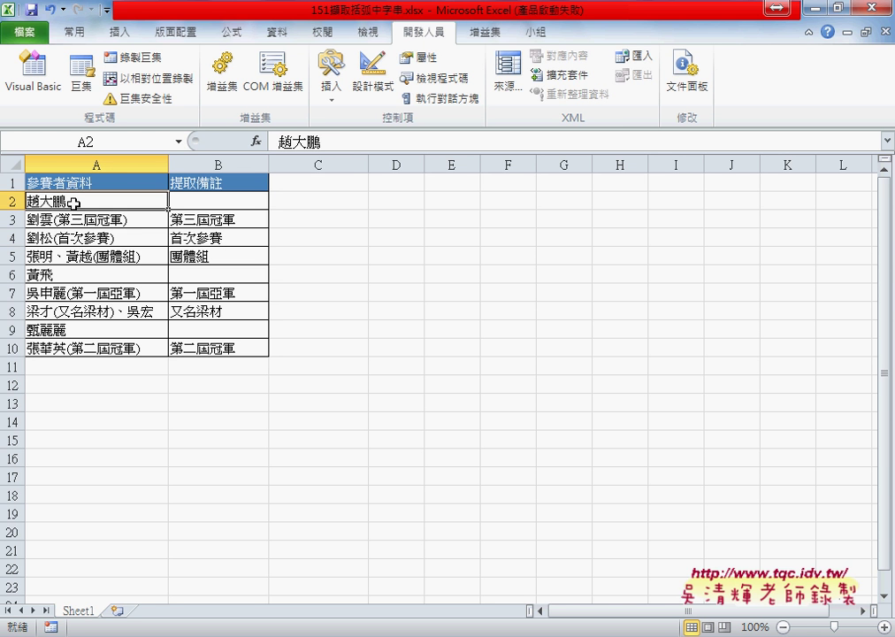
click(74, 219)
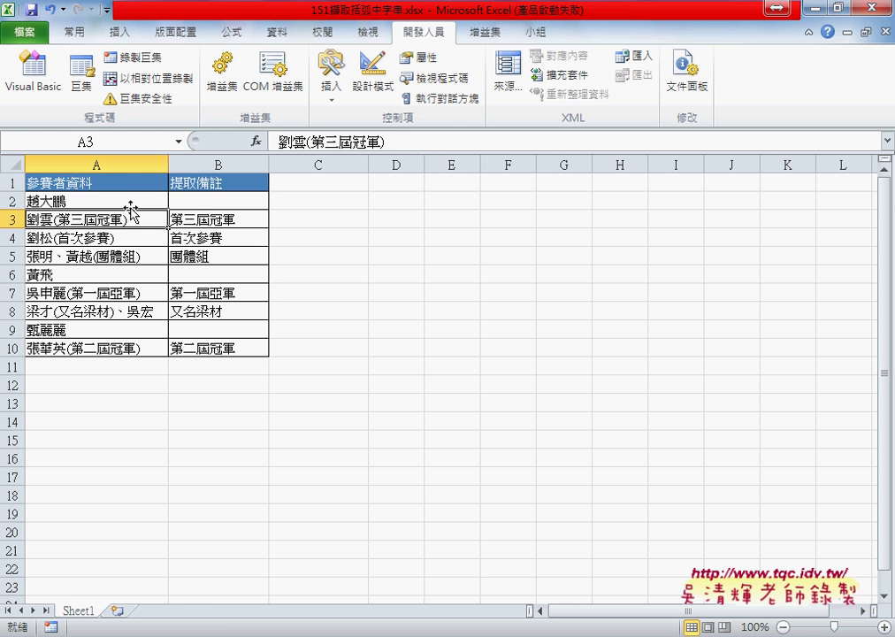
click(130, 199)
click(215, 198)
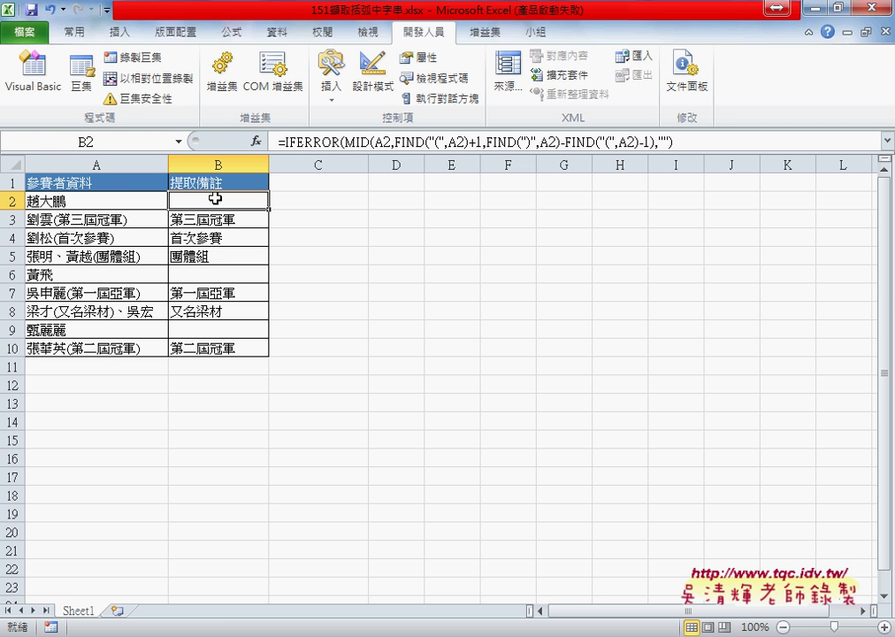
Step: Highlight the IFERROR, MID and FIND("(",A2) parts of B2's formula in the formula bar
click(396, 141)
double_click(400, 141)
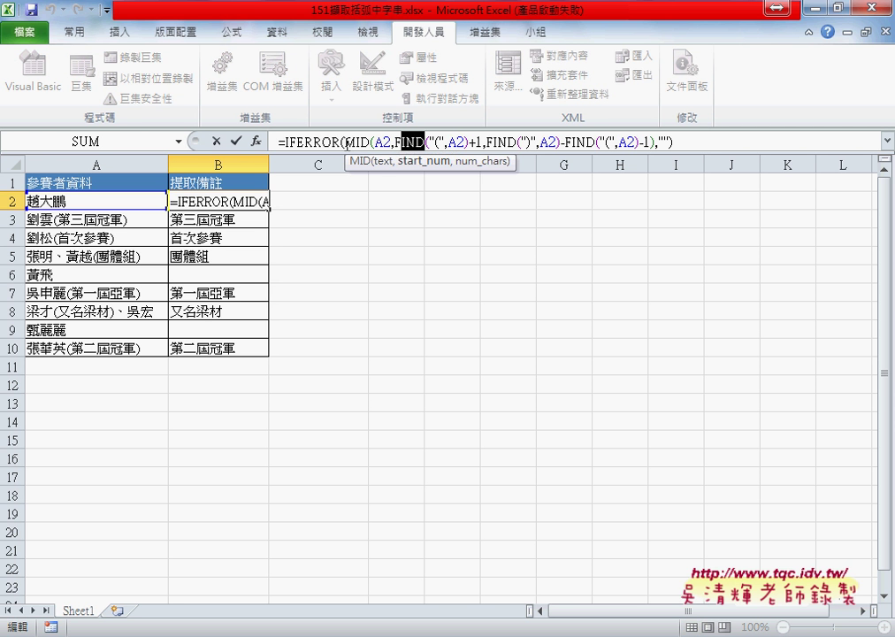
double_click(354, 141)
drag(285, 141, 341, 141)
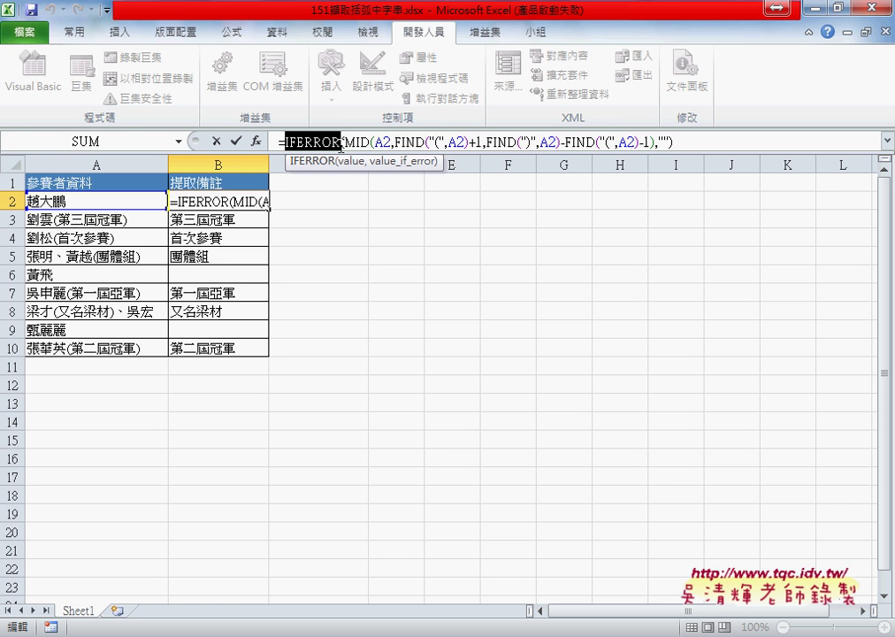
drag(394, 142, 469, 142)
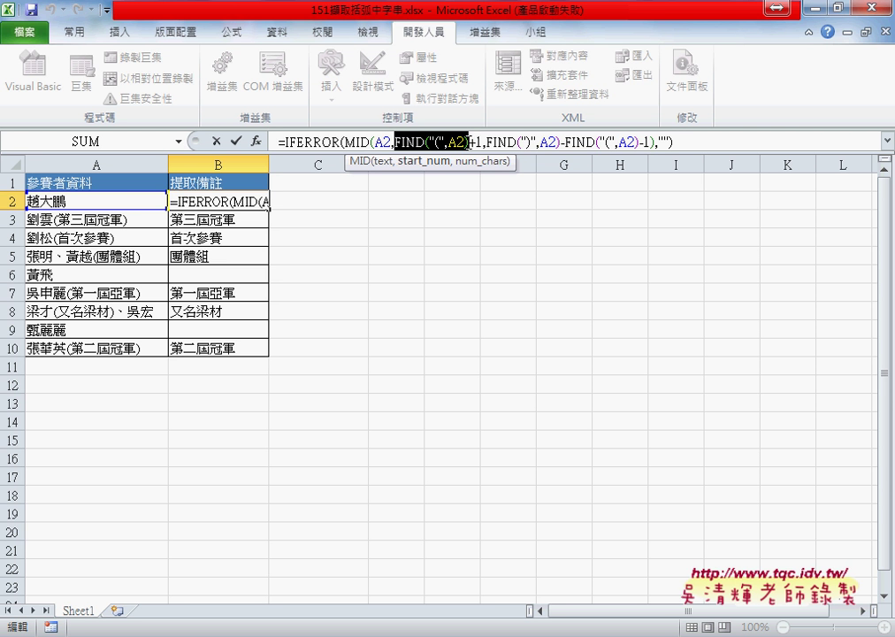
double_click(356, 141)
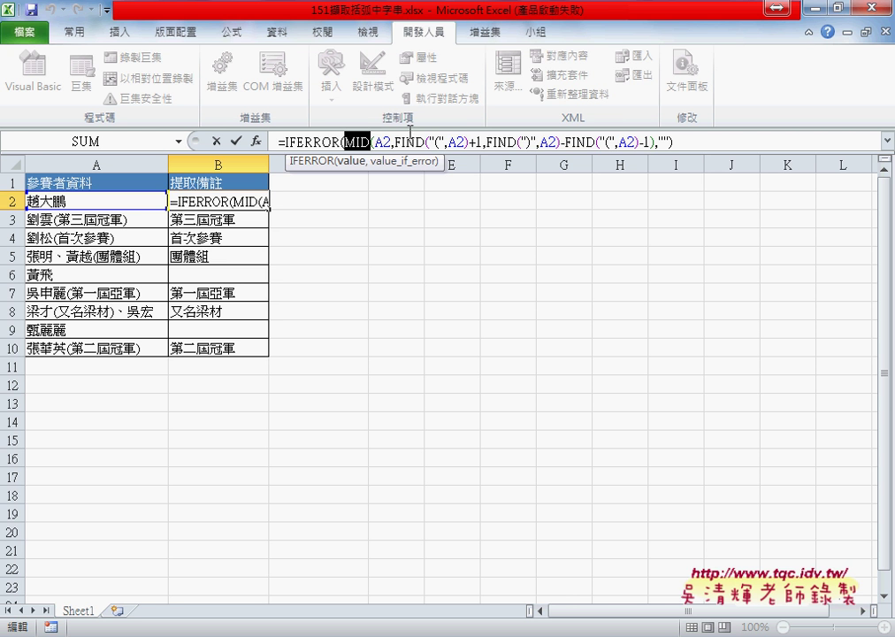
drag(394, 142, 470, 144)
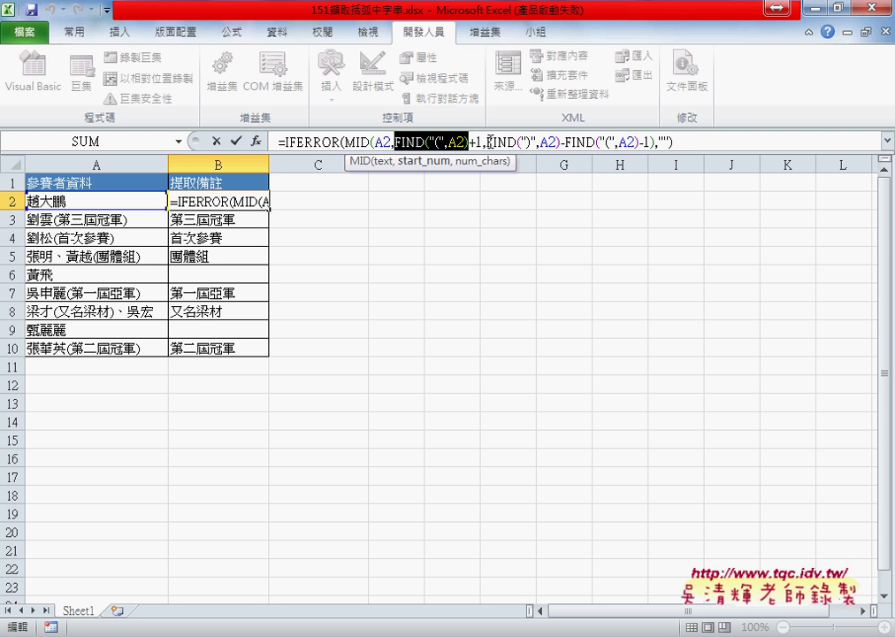
click(486, 141)
drag(485, 141, 560, 142)
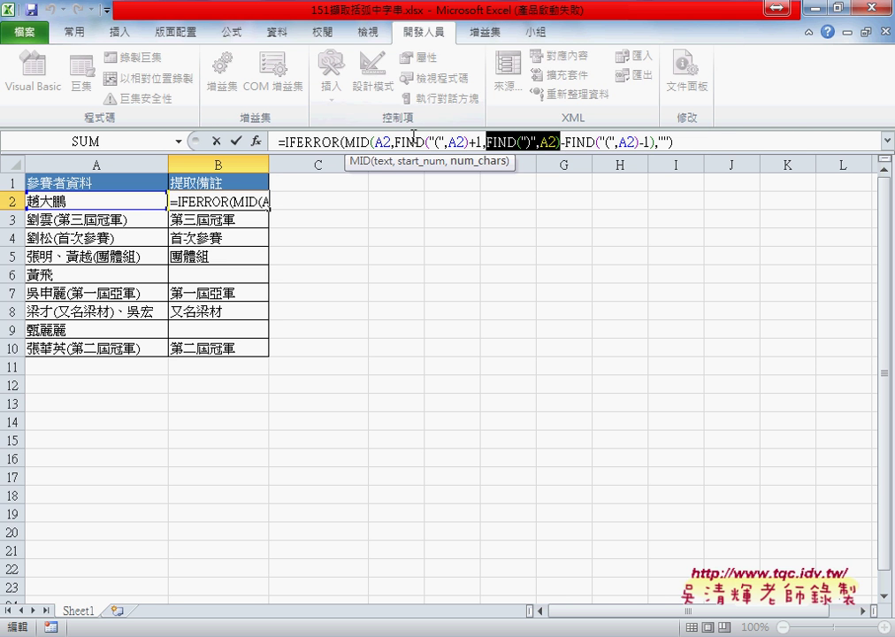
click(406, 141)
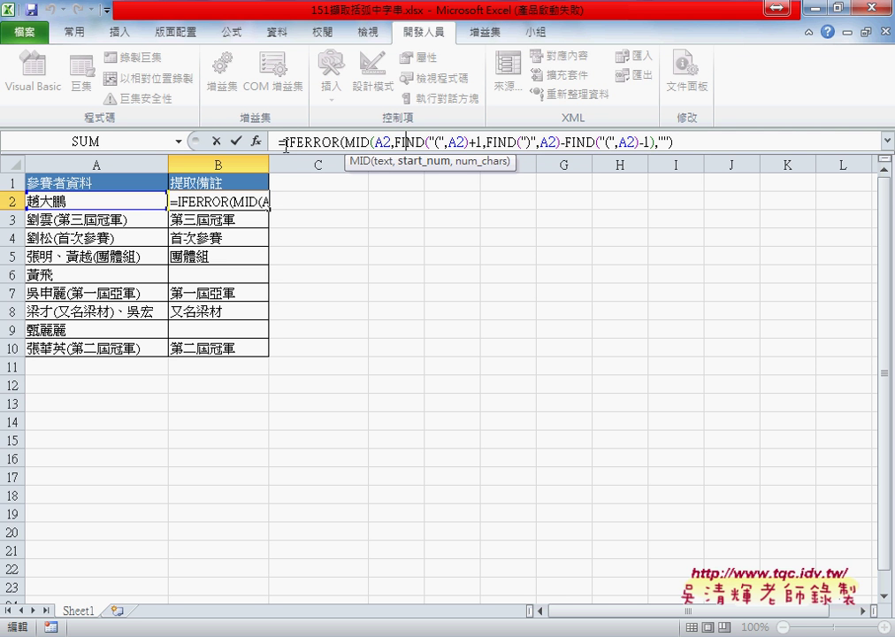
drag(284, 143, 341, 144)
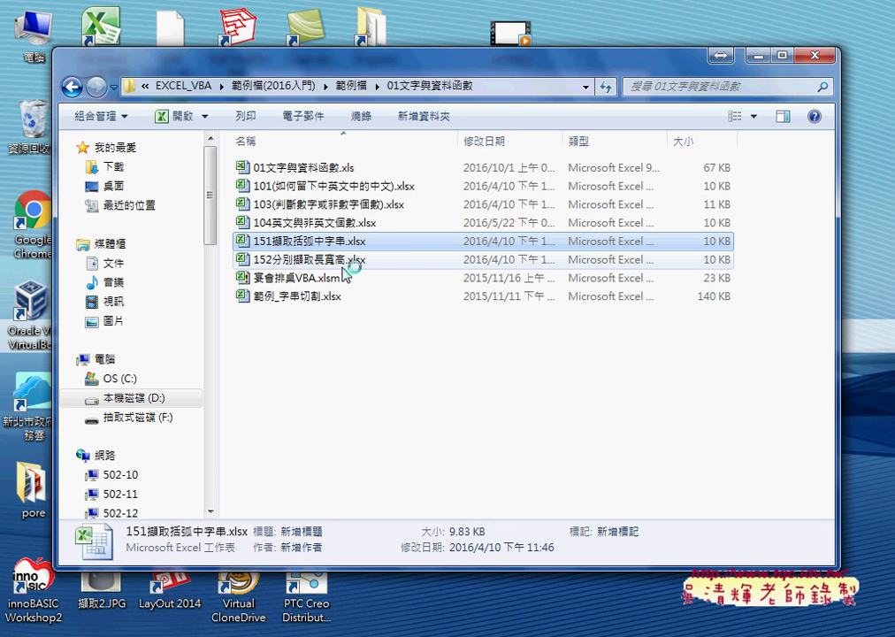
click(336, 260)
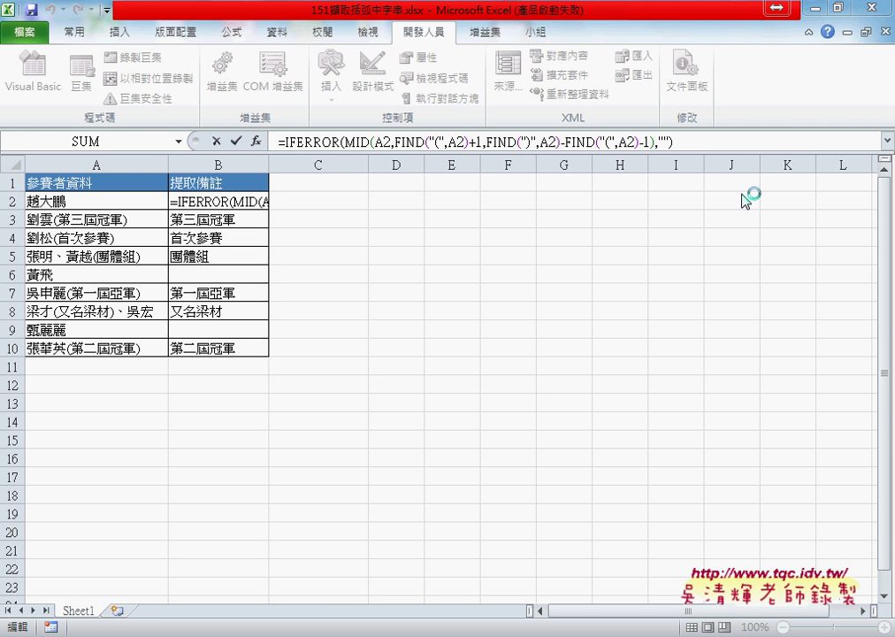
Step: Minimize Excel, select the 101 and 範例_字串切割 workbooks in Explorer, and cancel the pending B2 edit
click(814, 9)
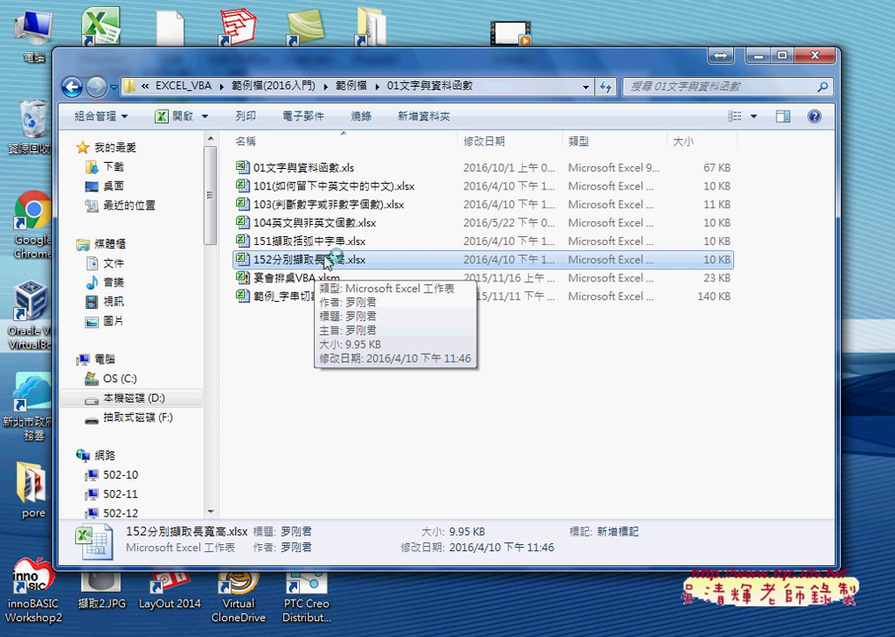
click(346, 189)
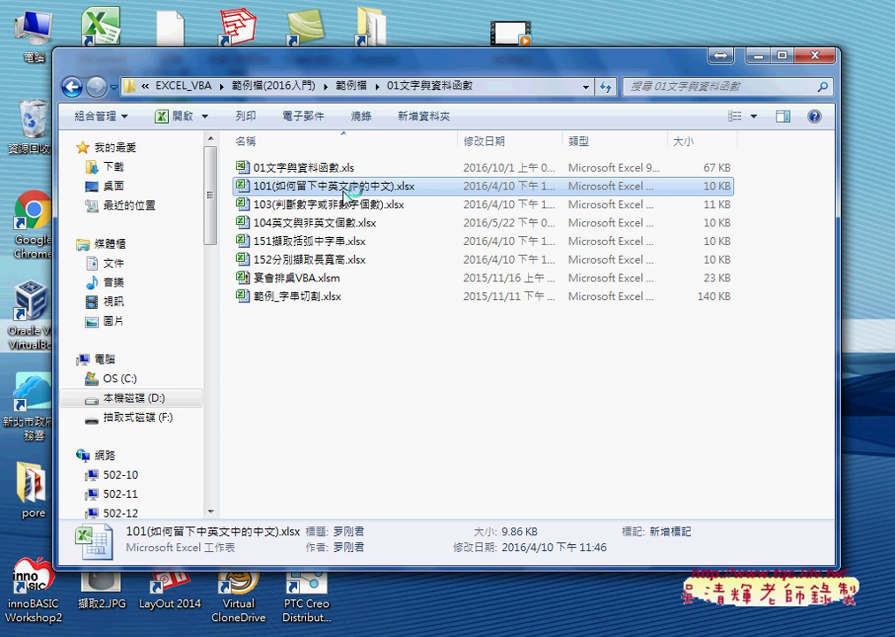
click(357, 301)
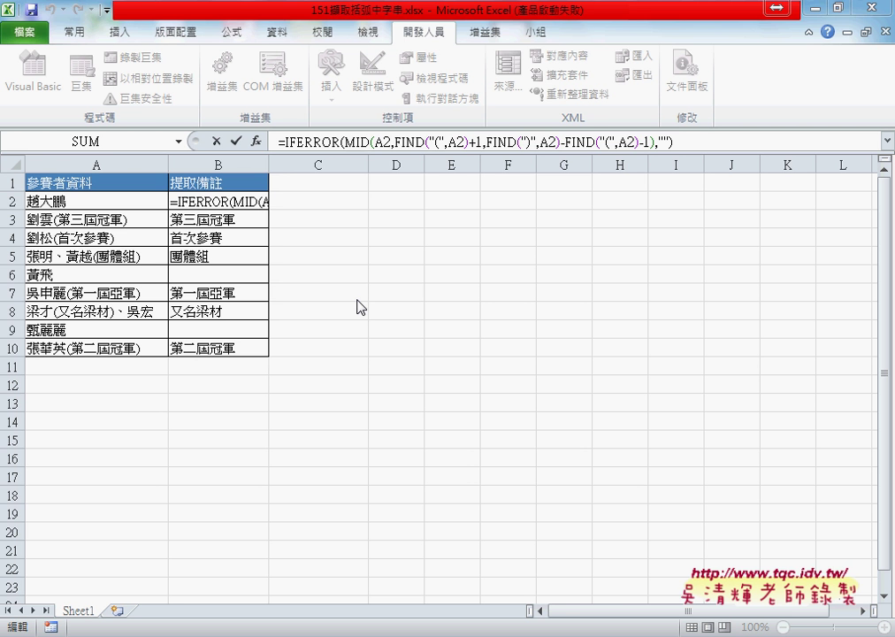
click(363, 283)
click(215, 142)
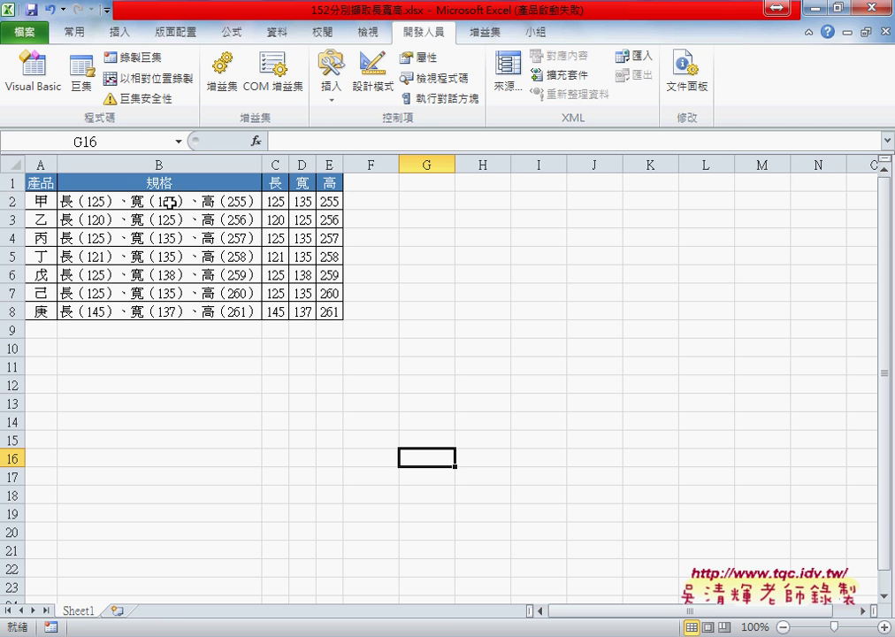
click(85, 203)
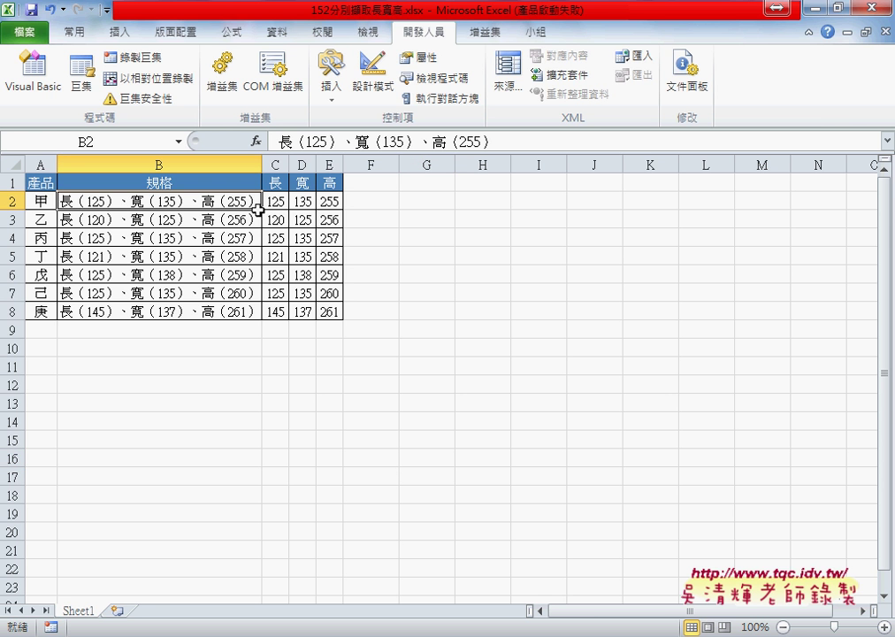
mouse_move(274, 202)
mouse_down()
mouse_move(303, 204)
mouse_move(315, 312)
mouse_up()
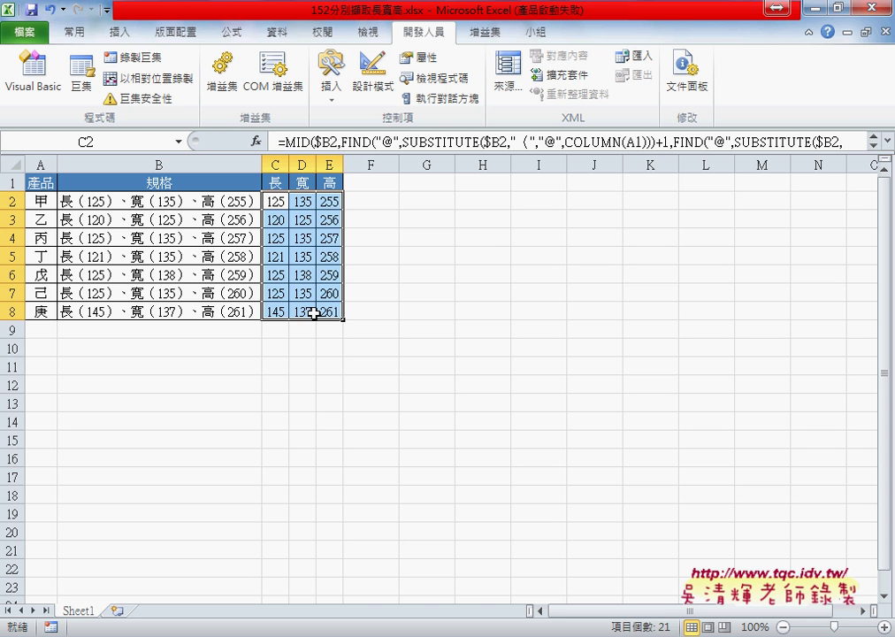
Step: Delete the length, width and height values in C2:E8, then open 範例_字串切割.xlsx
key(Delete)
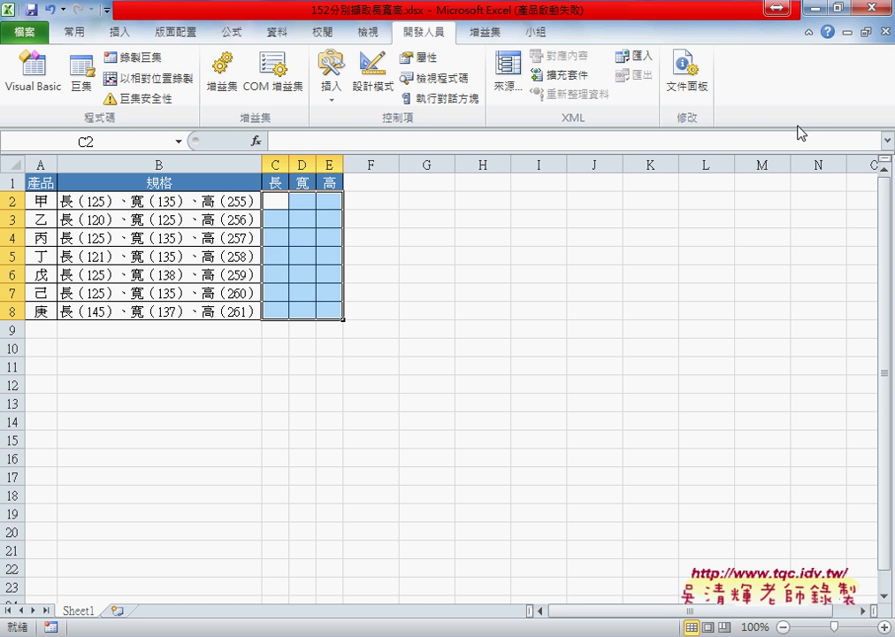
click(811, 11)
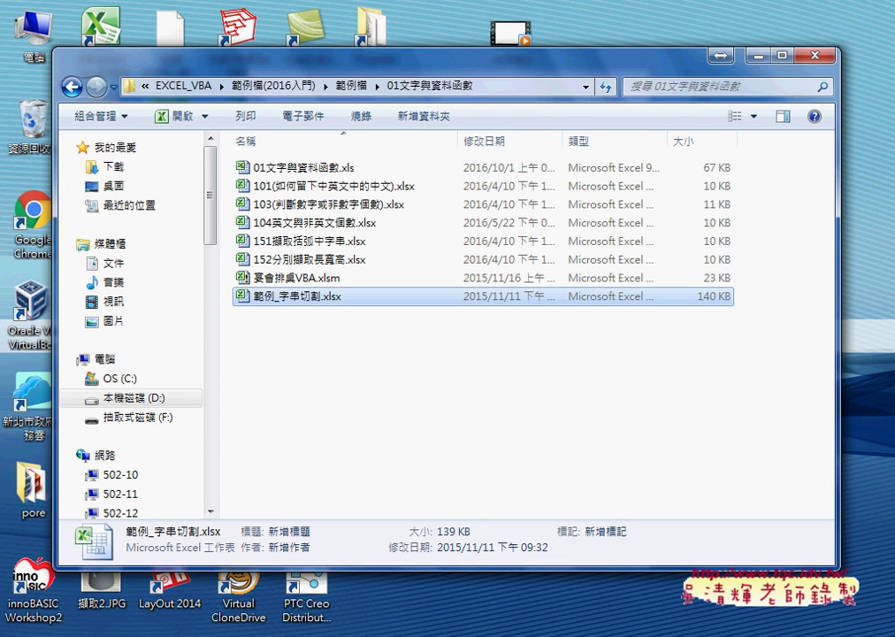
key(Return)
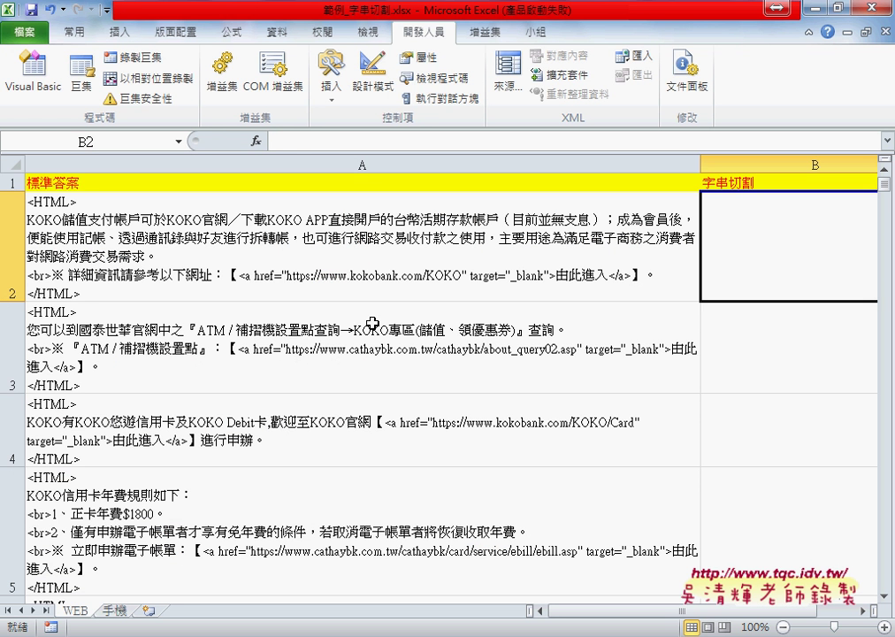
Step: Highlight the <a href=…>由此進入</a> link inside A2's HTML text, leaving the cell unchanged
click(263, 271)
double_click(243, 283)
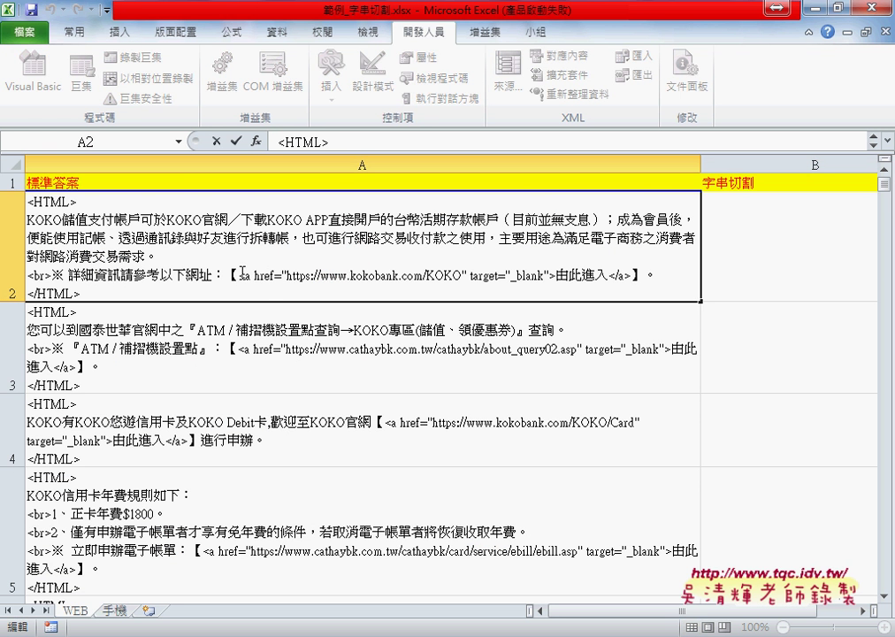
drag(241, 279, 631, 277)
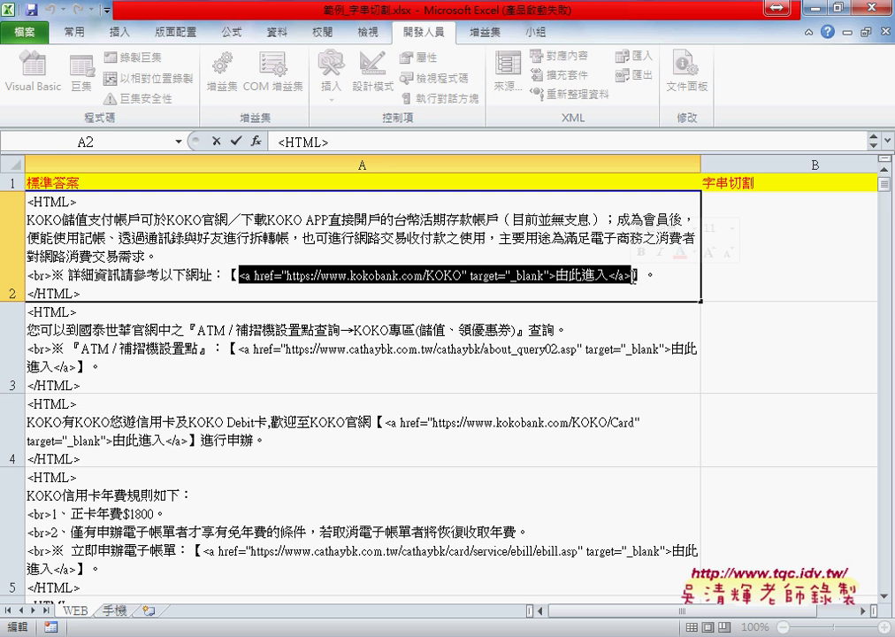
click(757, 277)
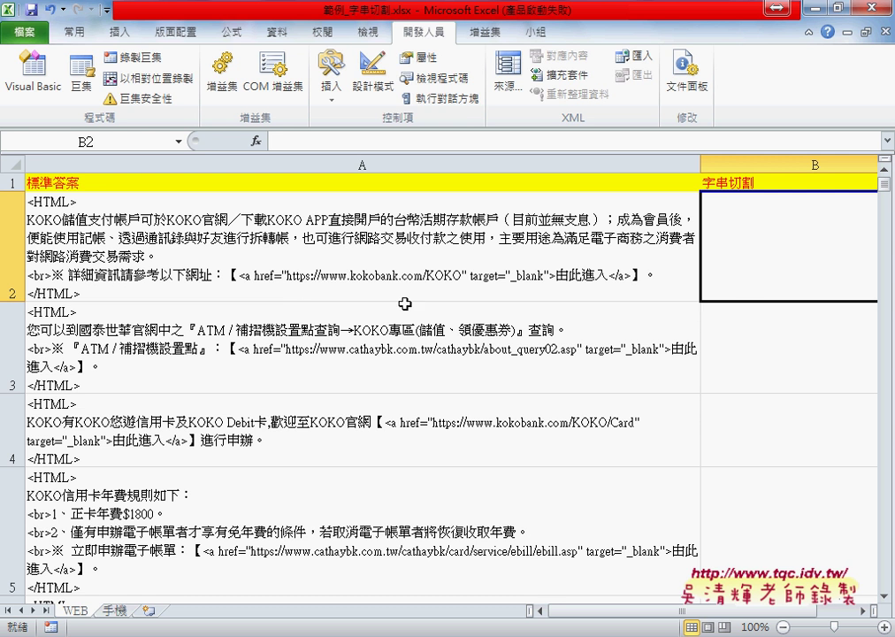
double_click(238, 276)
drag(238, 276, 630, 276)
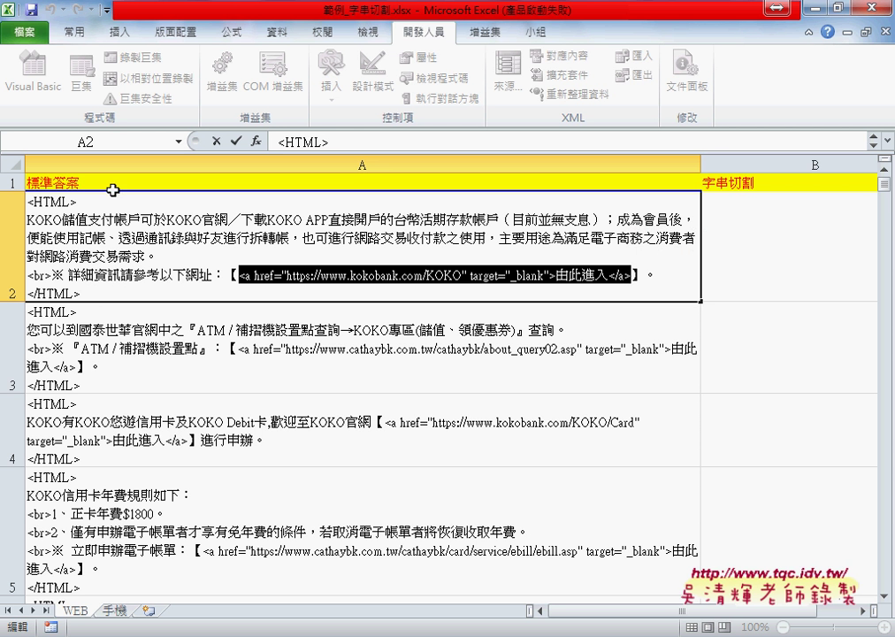
click(235, 142)
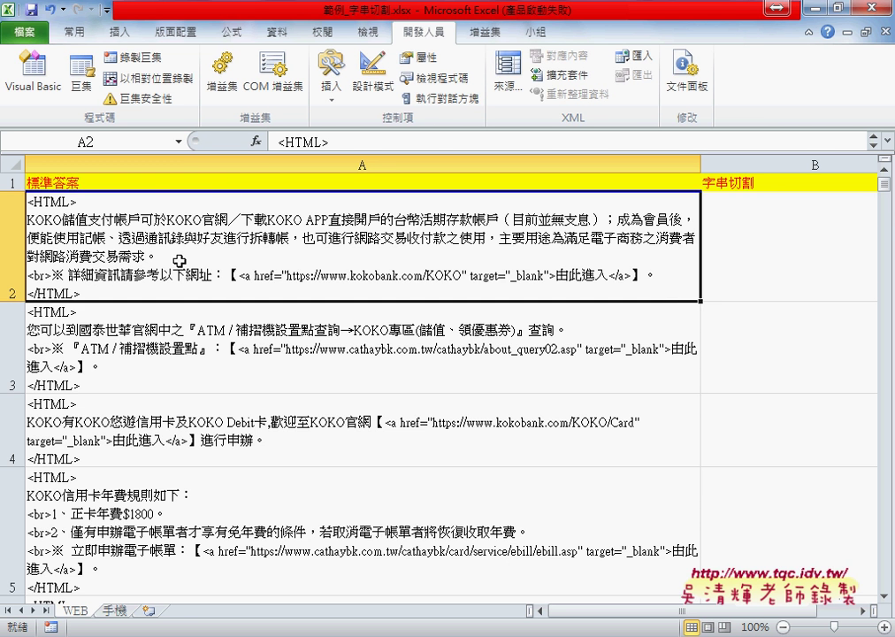
Step: Jump to A605, the last filled cell of column A, with Ctrl+Down
key(ctrl+Down)
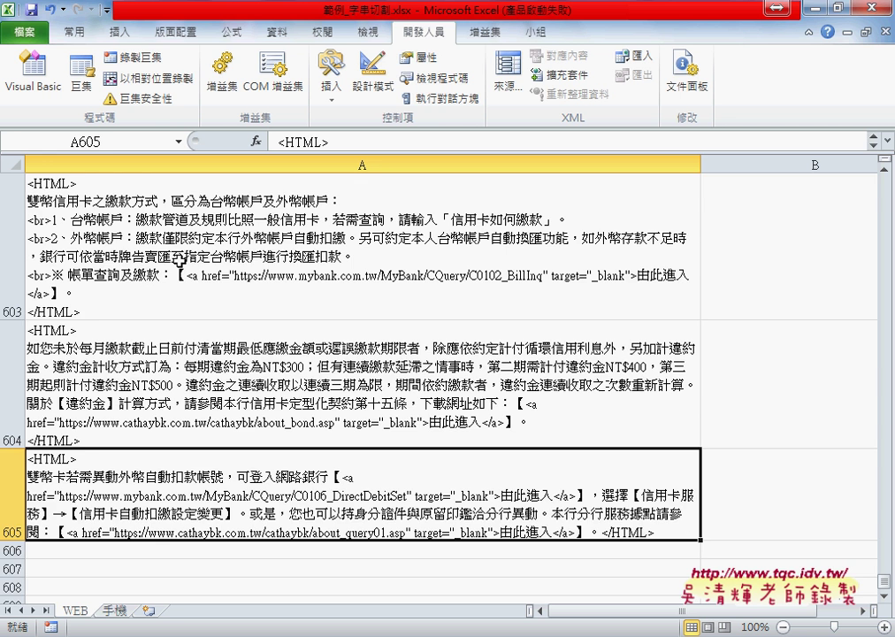
Step: Return to A2 and highlight its <a href=…>由此進入</a> anchor tag again
key(ctrl+Home)
click(237, 275)
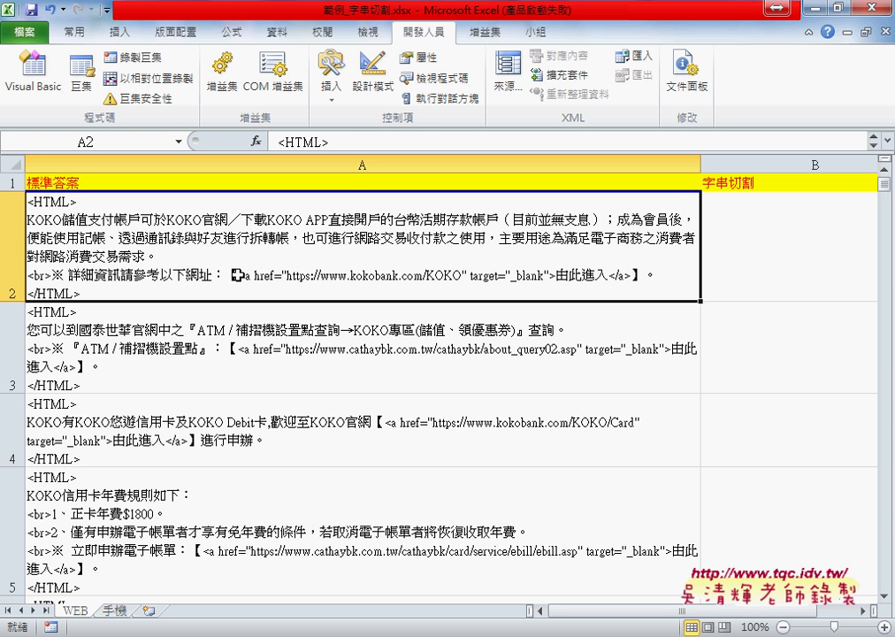
double_click(237, 275)
drag(238, 275, 629, 280)
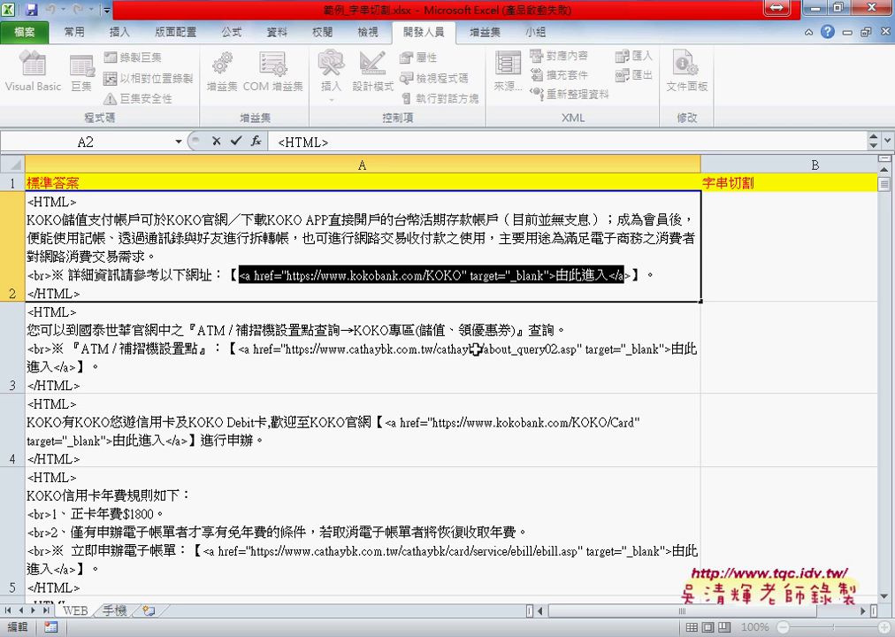
click(325, 370)
Step: Highlight the KOKO介紹 and Facebook KOKO影片觀看 anchor tags in A6's HTML text
scroll(326, 372, down, 2)
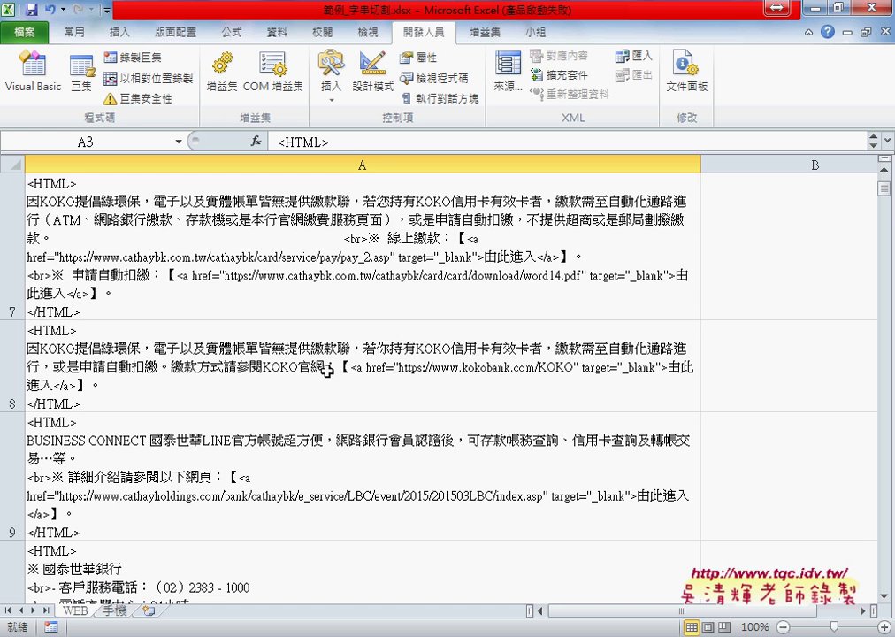
scroll(124, 288, up, 1)
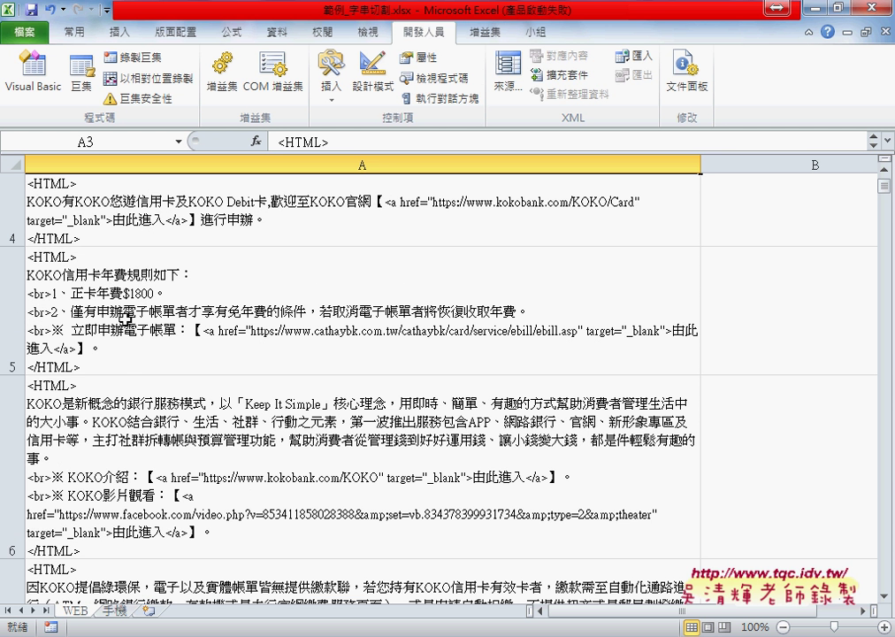
click(134, 385)
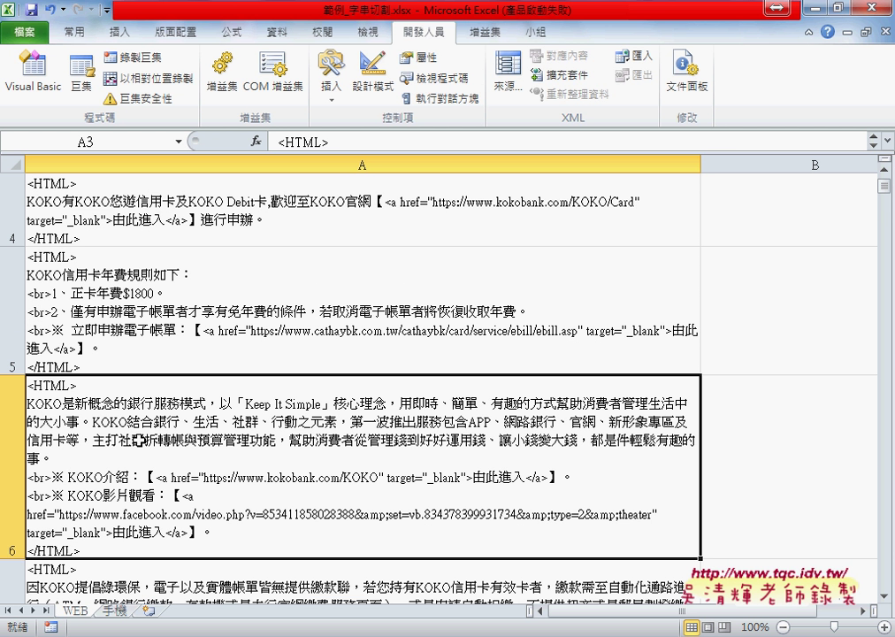
double_click(157, 478)
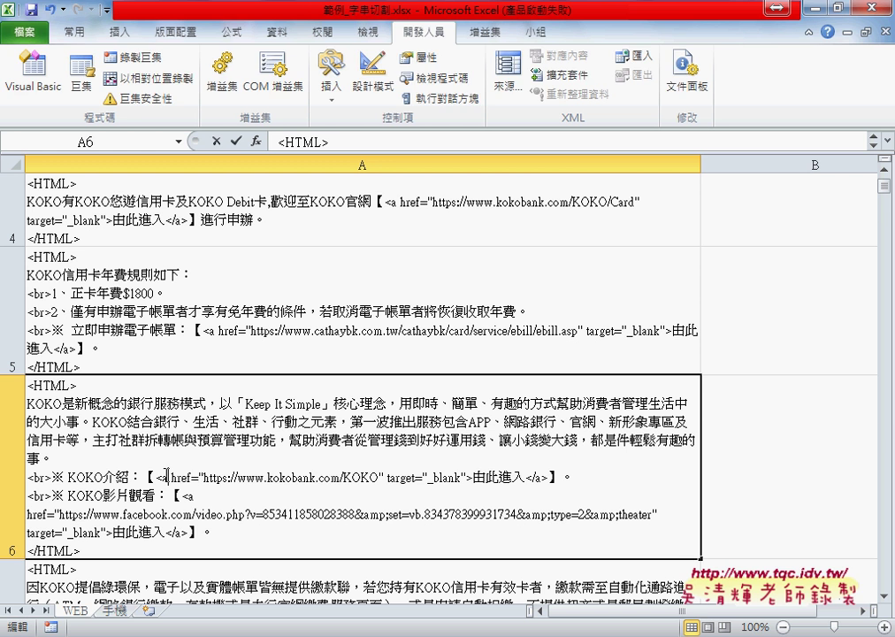
drag(157, 478, 550, 478)
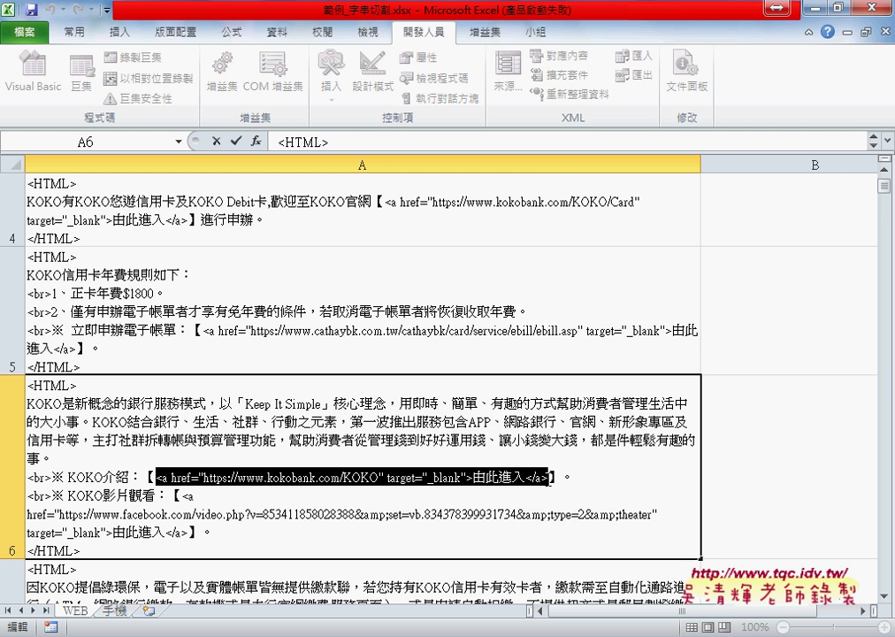
drag(181, 496, 190, 531)
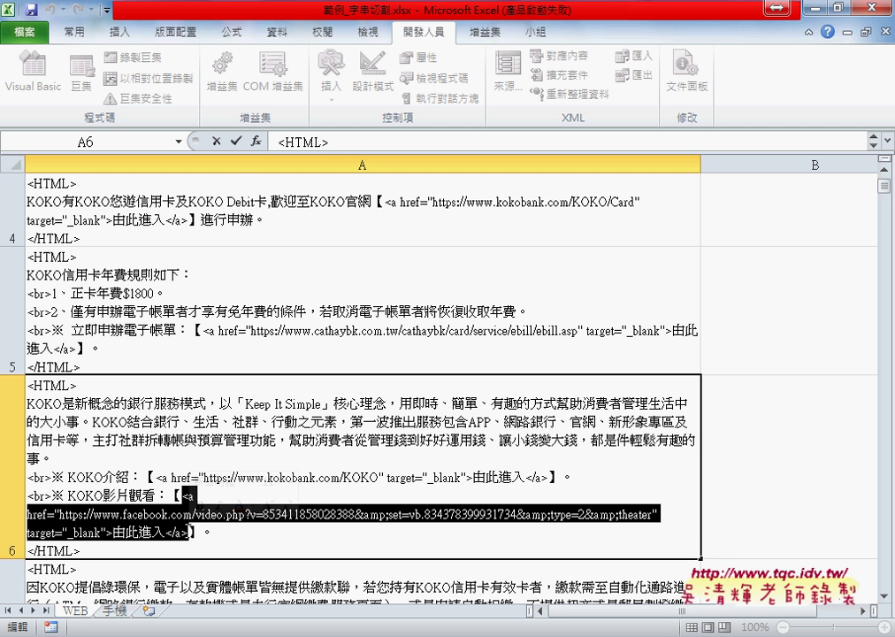
Step: Switch from Excel to Chrome and flip between the Google Groups forum and _程式碼.docx tabs
key(alt+Tab)
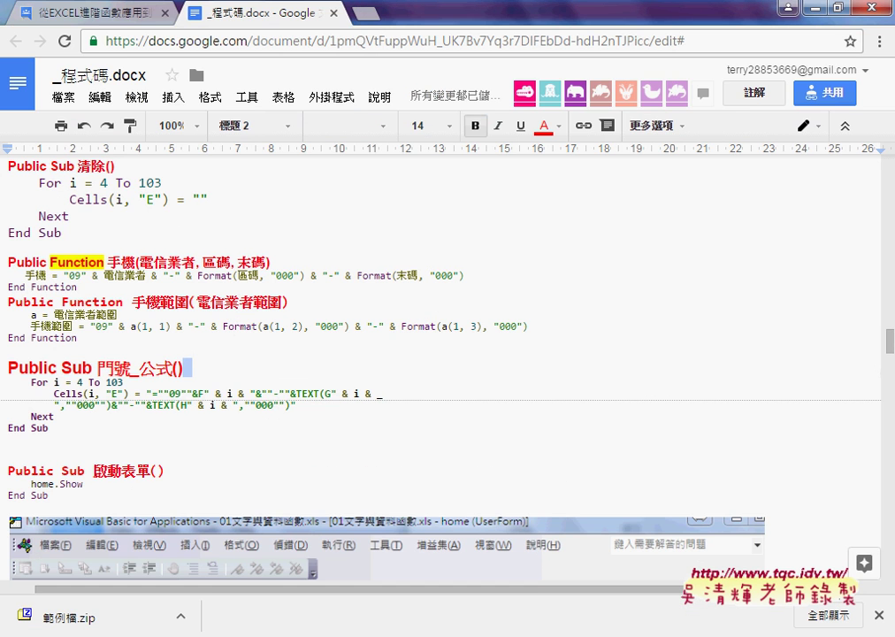
click(100, 14)
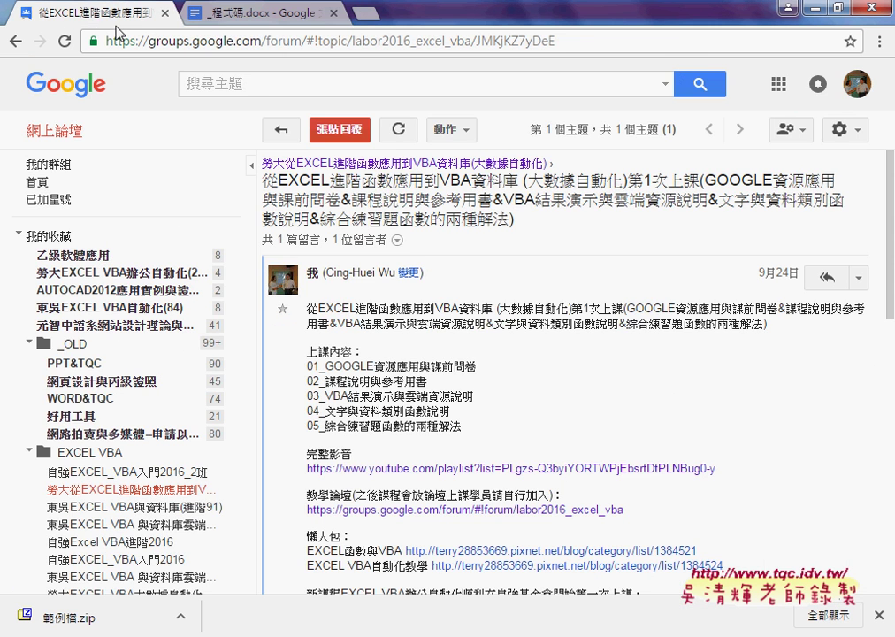
click(173, 23)
click(76, 21)
Step: In a new tab, go to goo.gl/35DVtg to reach the course's shared Drive folder
click(365, 13)
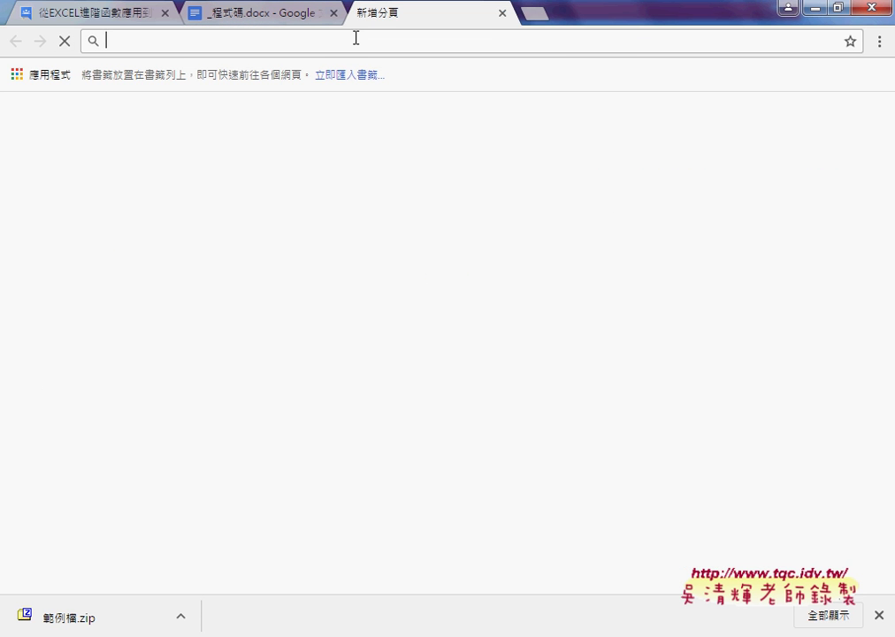
text(g)
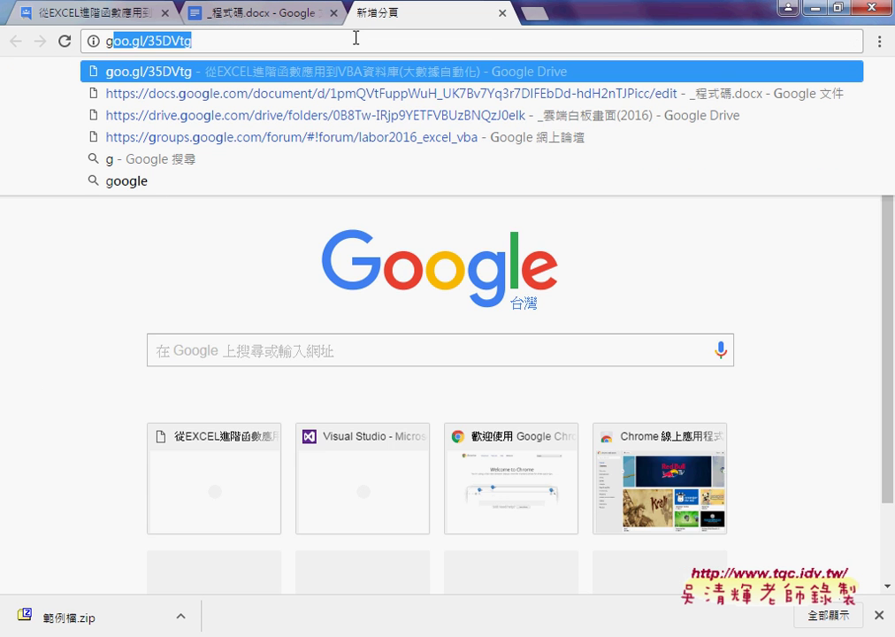
key(Return)
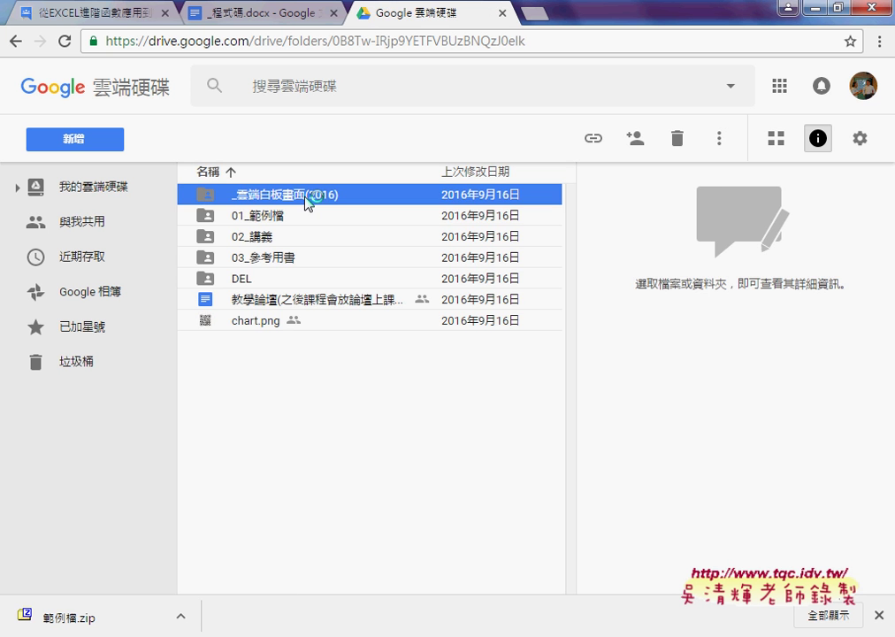
Step: Go into _雲端白板畫面(2016), then its 01_文字與資料函數 folder, with the details pane hidden
double_click(306, 197)
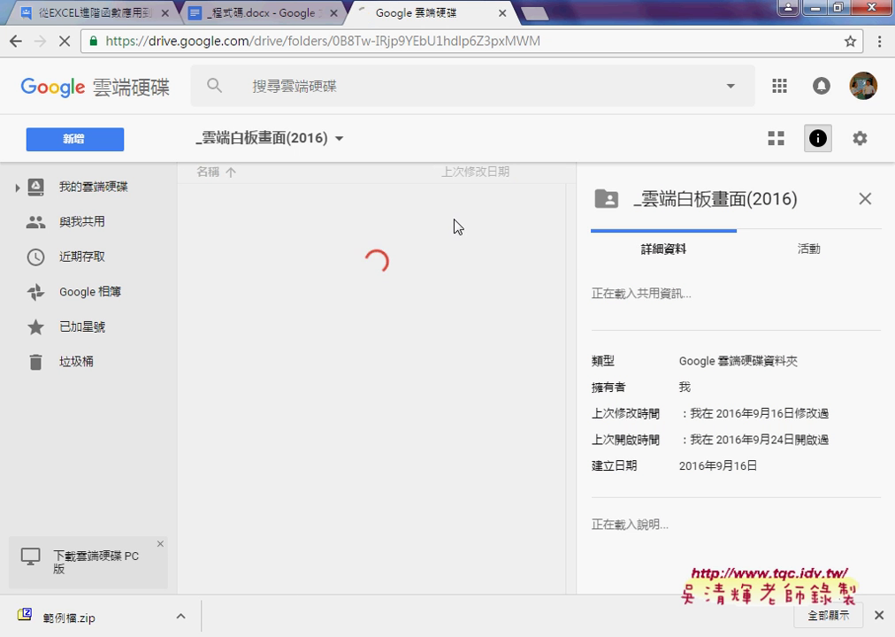
click(270, 196)
double_click(270, 198)
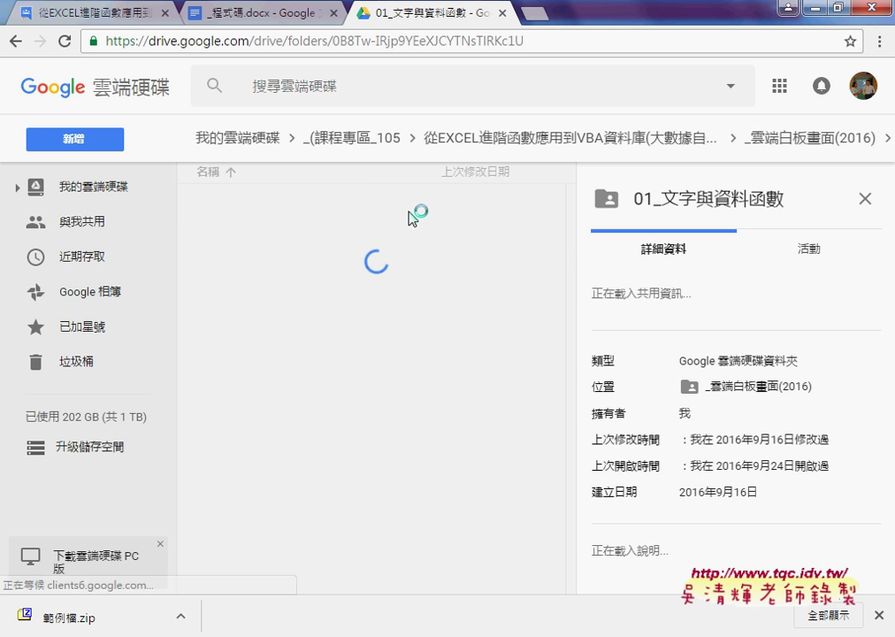
click(865, 198)
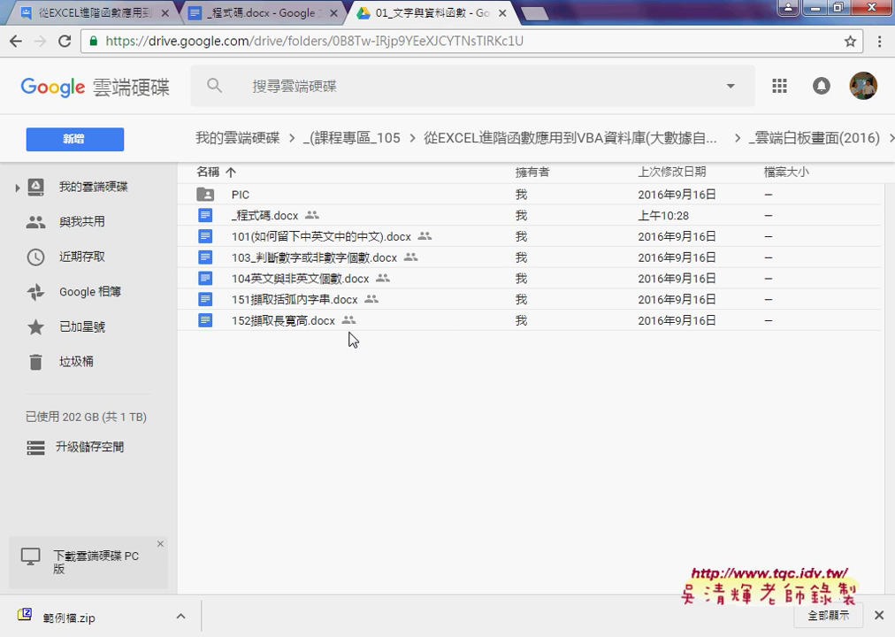
Step: Look over the note files, then open 151擷取括弧內字串.docx in Google Docs
click(274, 300)
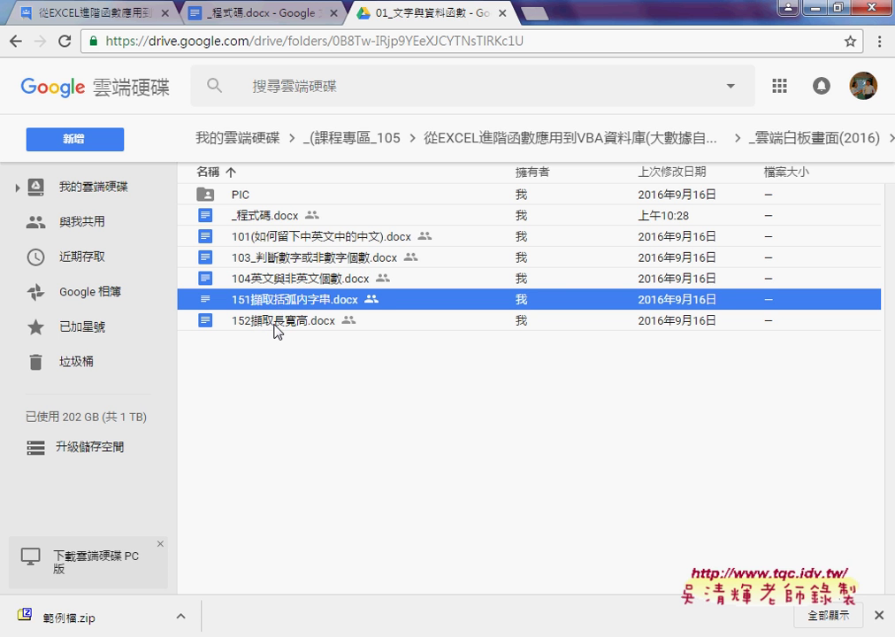
click(275, 323)
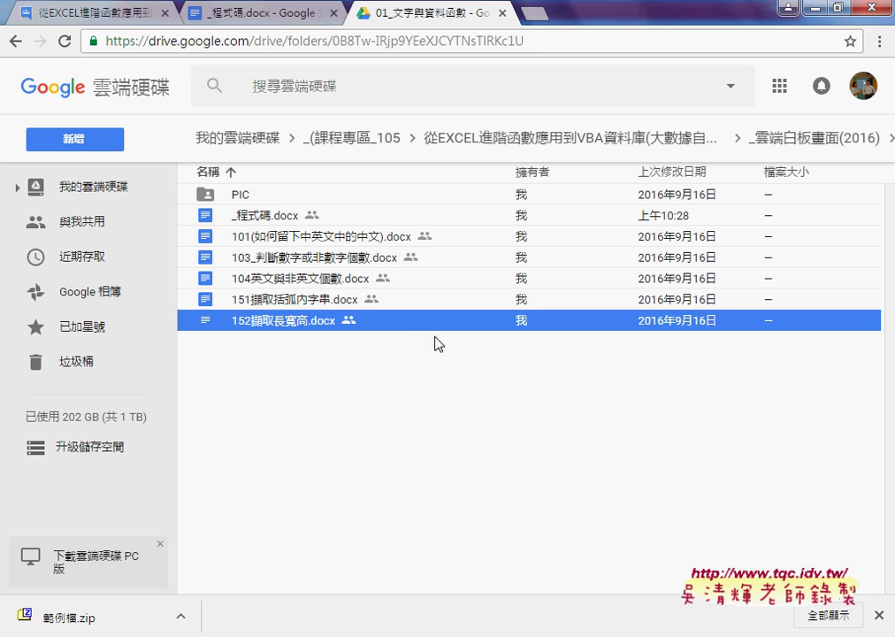
click(301, 238)
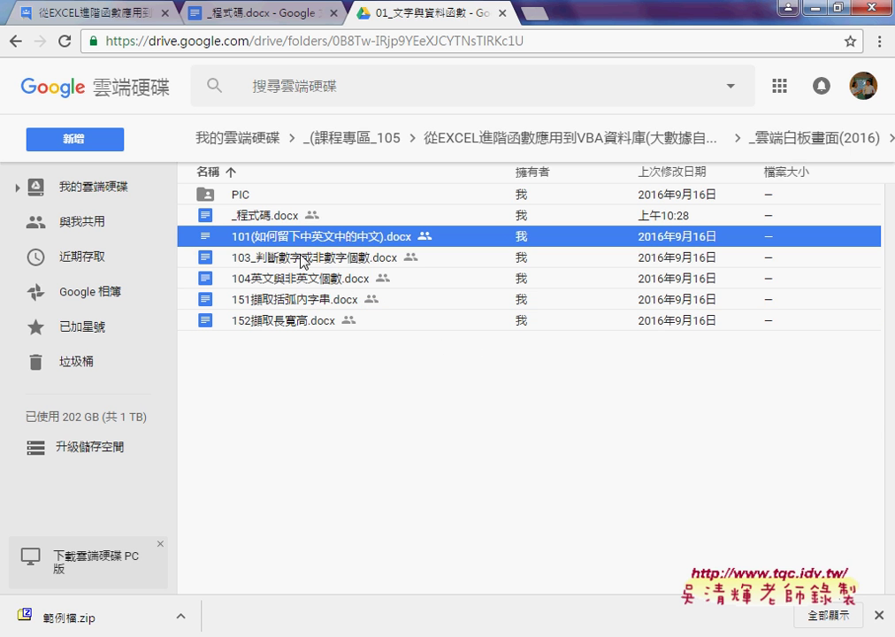
click(297, 258)
click(300, 280)
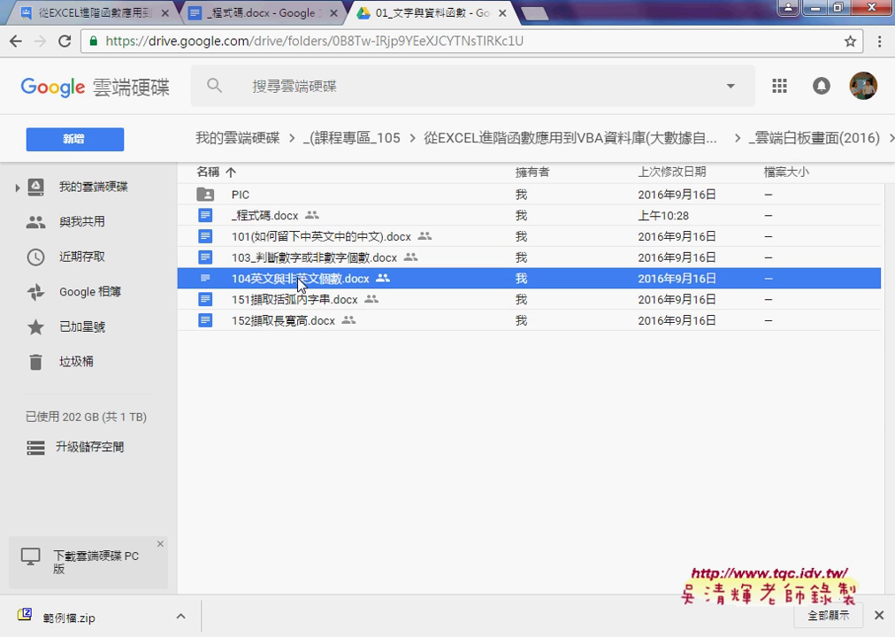
click(304, 303)
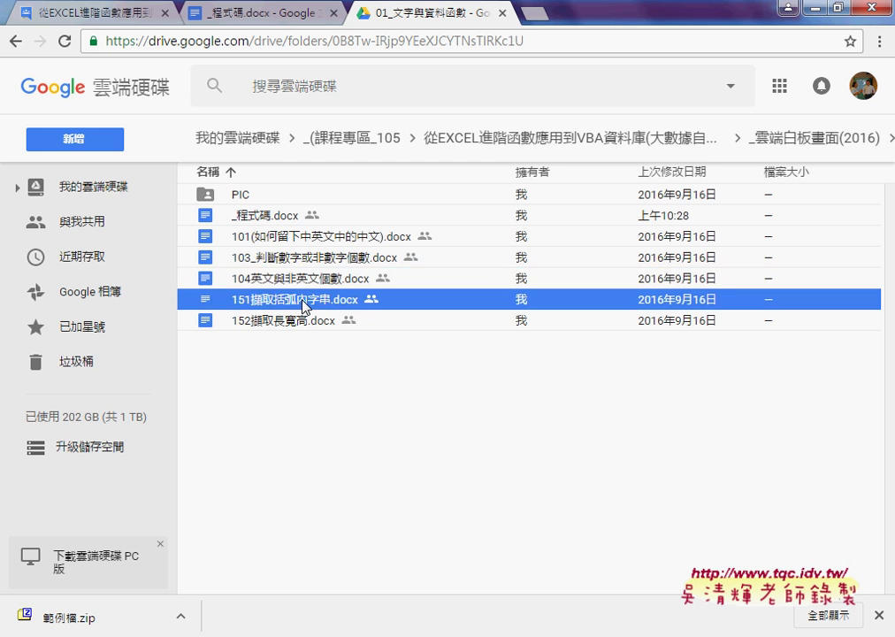
double_click(303, 302)
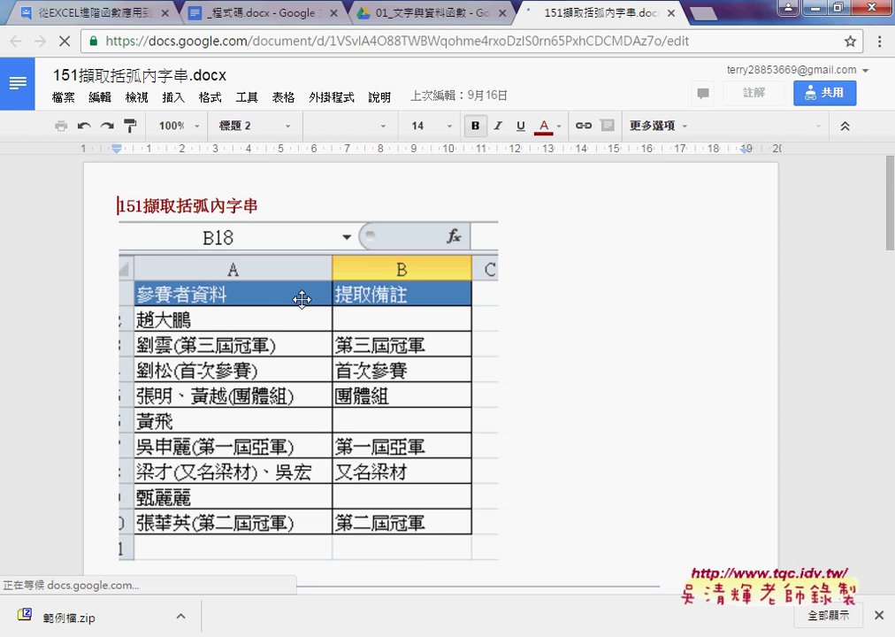
Step: Scroll the notes past the FIND, MID and IFERROR formulas to the VBA 清除 code
scroll(566, 393, down, 3)
scroll(574, 392, down, 3)
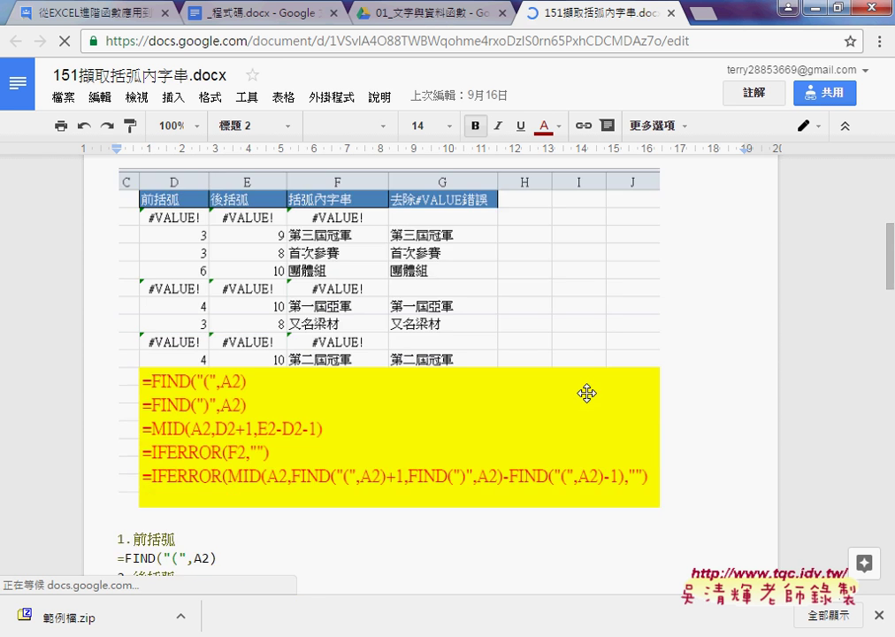
scroll(579, 394, down, 2)
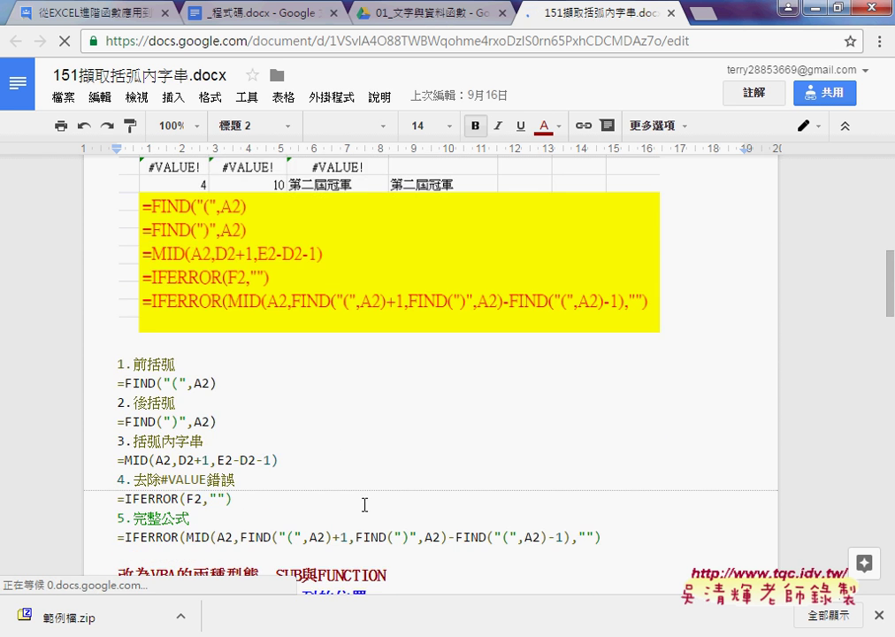
scroll(354, 429, down, 4)
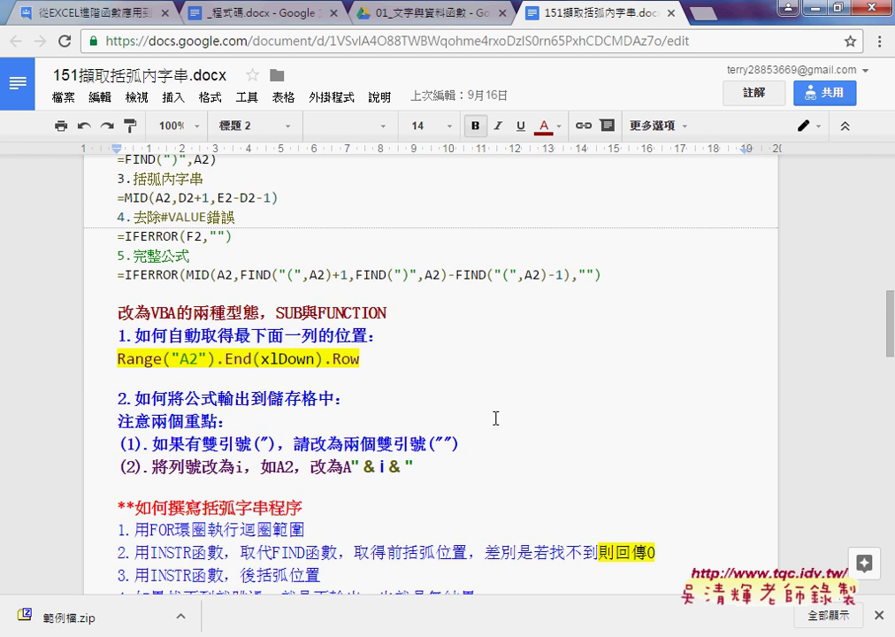
scroll(557, 426, down, 1)
scroll(585, 429, down, 3)
scroll(613, 430, down, 4)
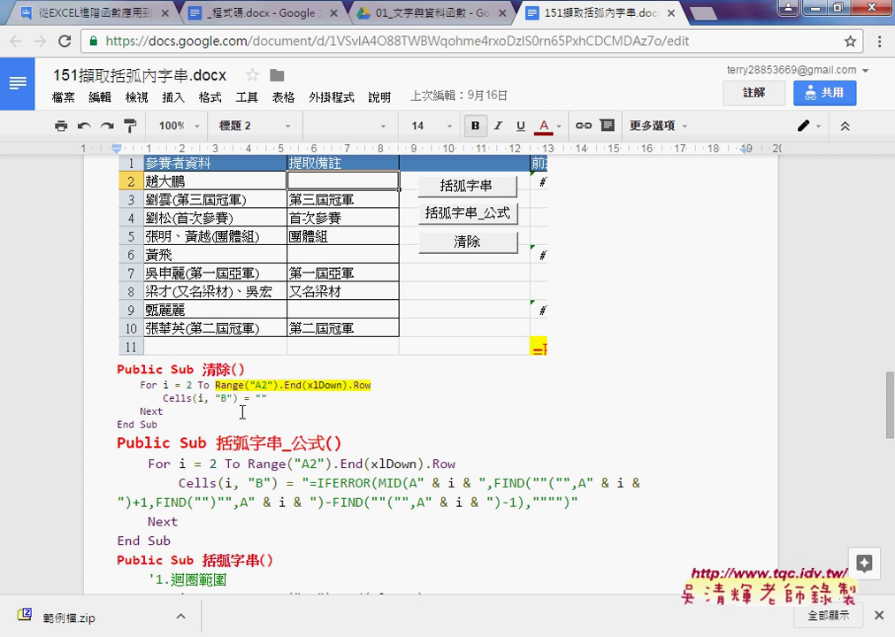
Step: Highlight the Public Sub 清除() block, then the word Function in the 括弧字串函數 declaration
drag(158, 424, 100, 372)
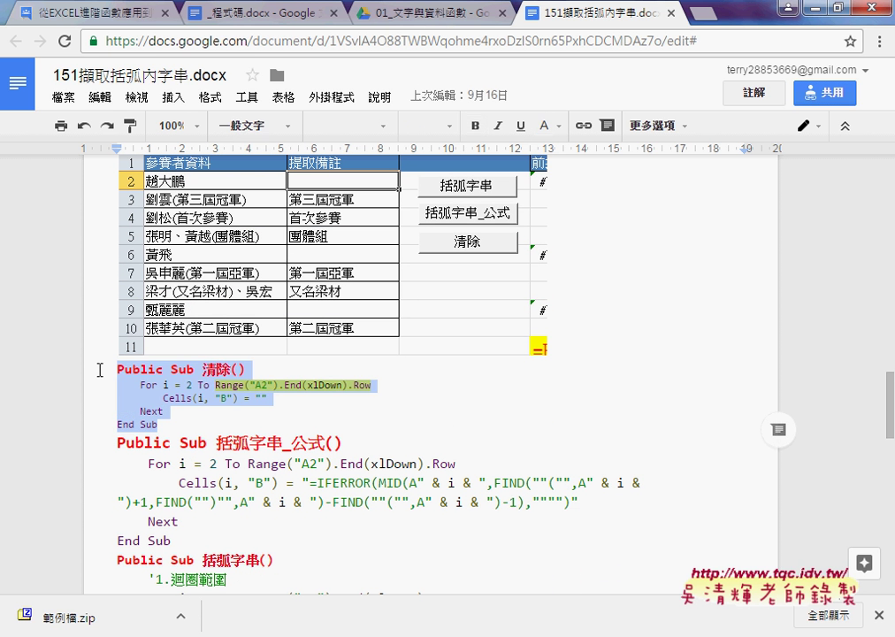
scroll(100, 369, down, 2)
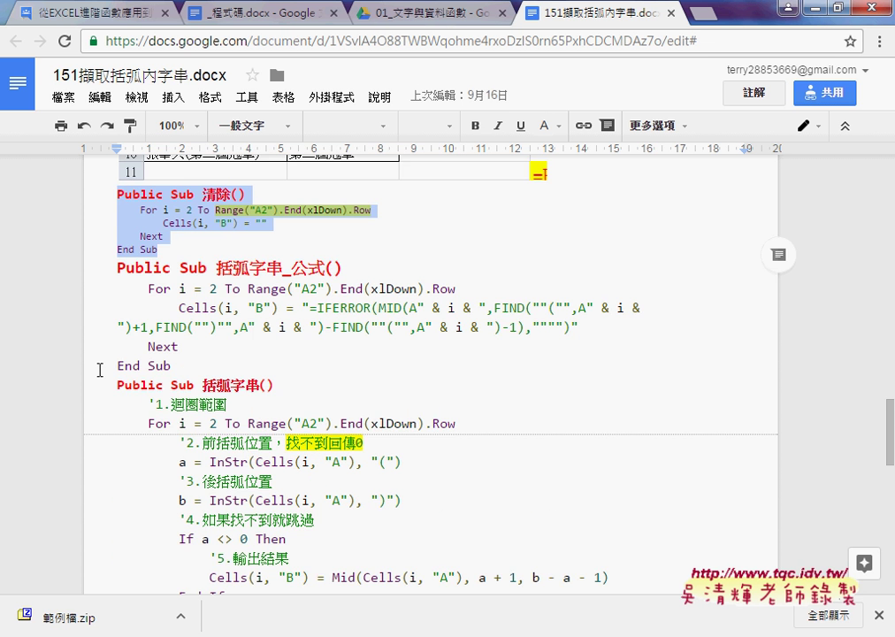
scroll(100, 370, down, 2)
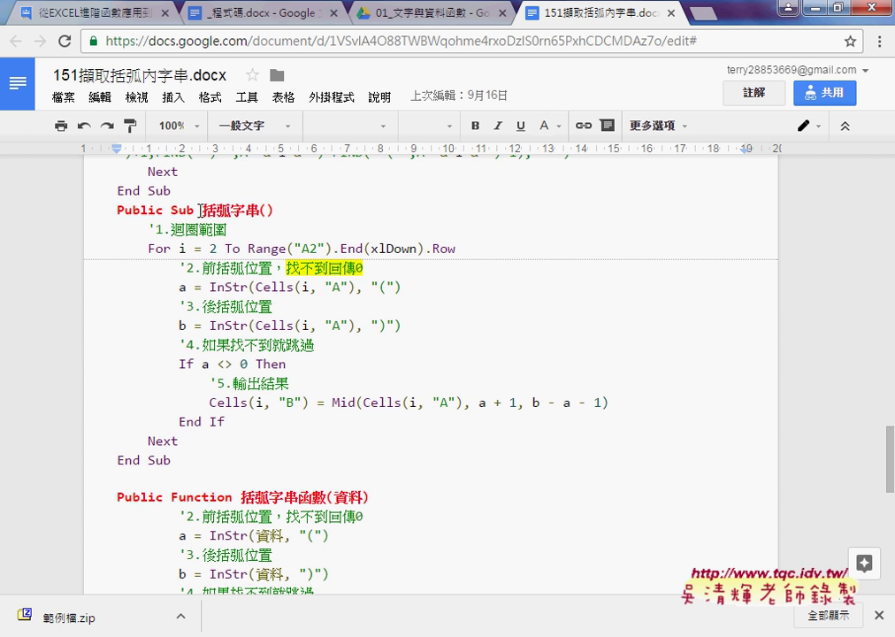
scroll(218, 303, down, 2)
drag(170, 322, 233, 322)
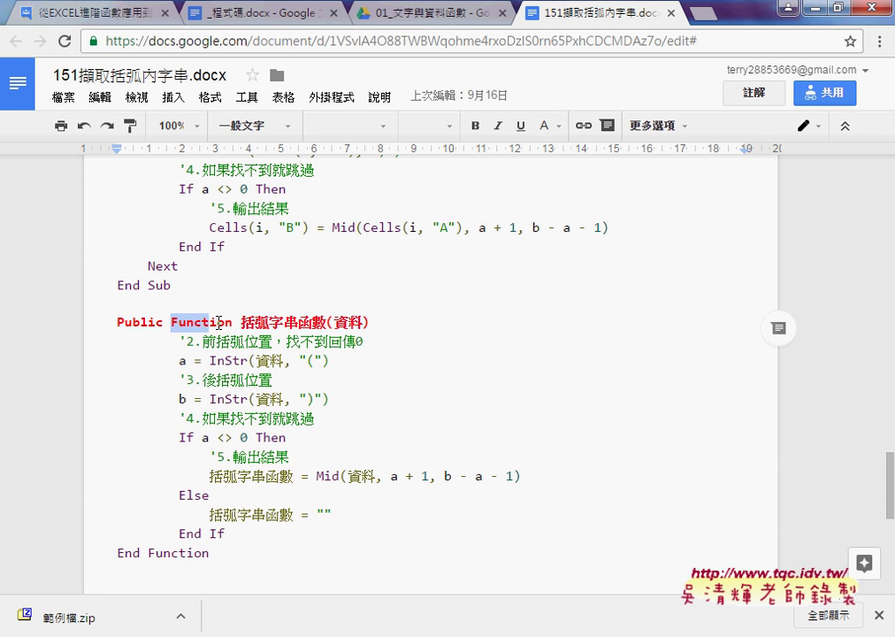